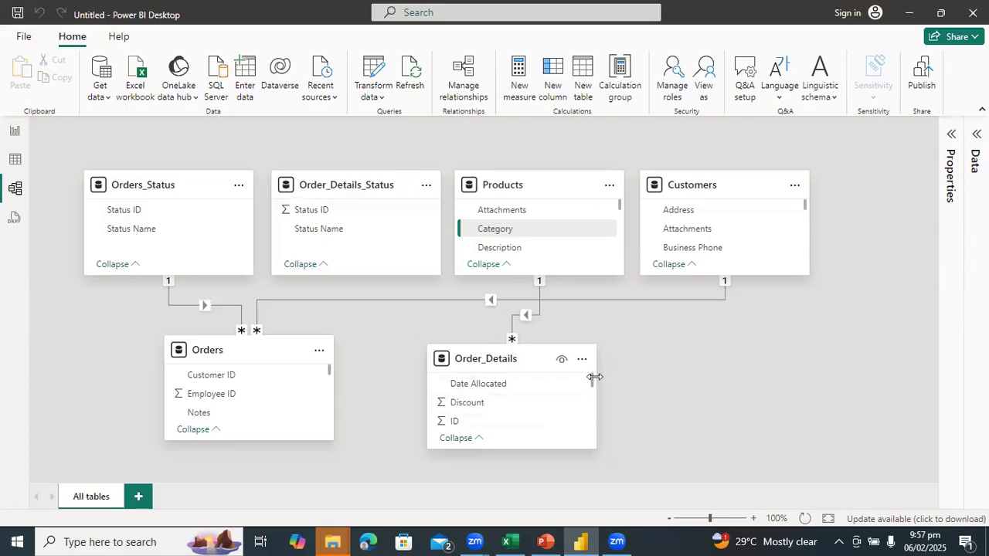
- Create a relationship from Status ID in Order_Details to Status ID in Order_Details_Status and save it
drag(591, 380, 591, 418)
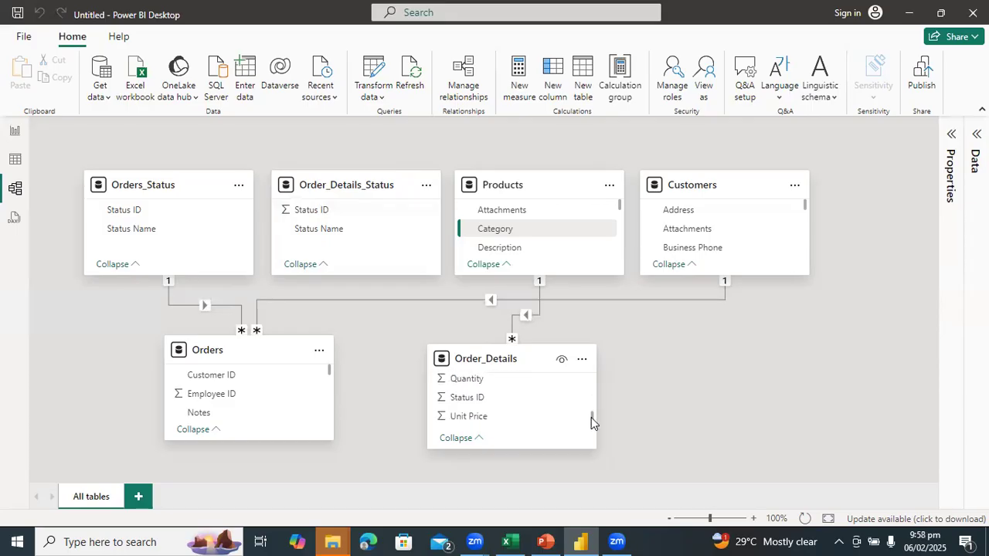
click(467, 400)
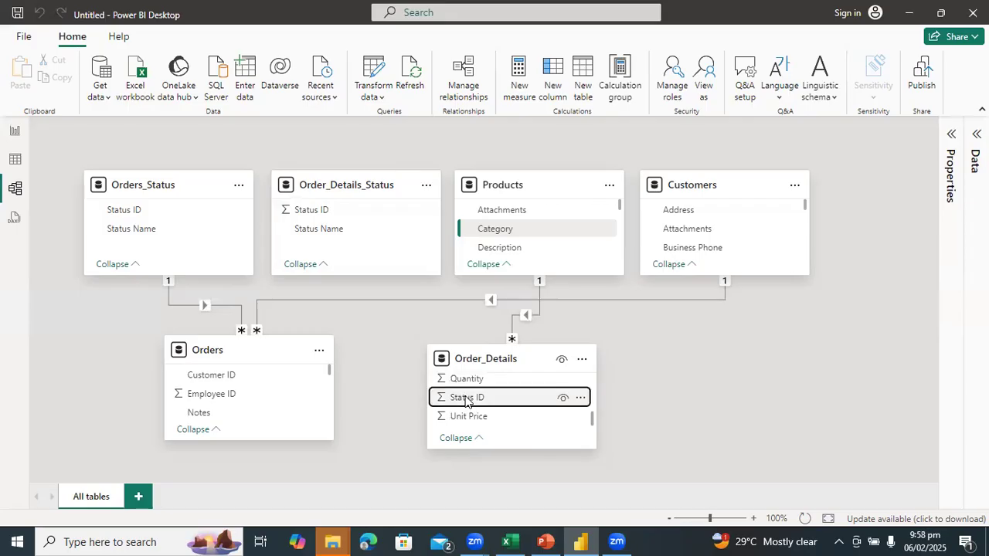
drag(465, 400, 324, 217)
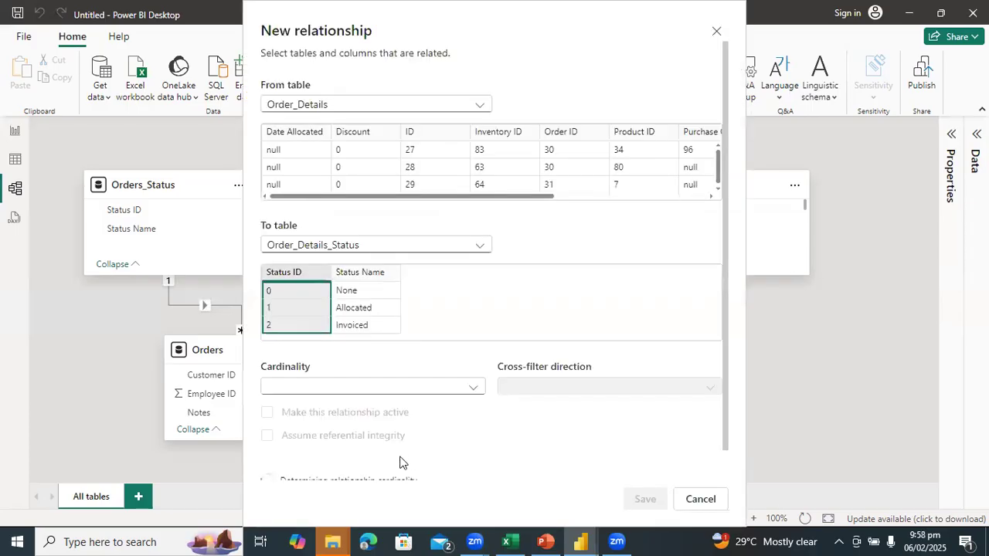
click(643, 499)
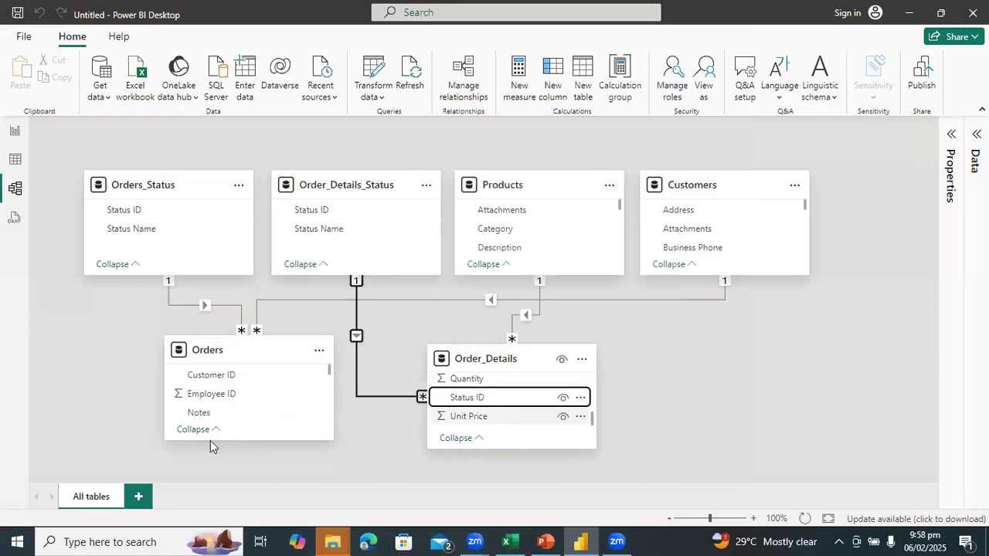
- Lengthen the Orders and Order_Details table cards in the model diagram and move both slightly upward
drag(218, 441, 219, 478)
drag(506, 448, 506, 480)
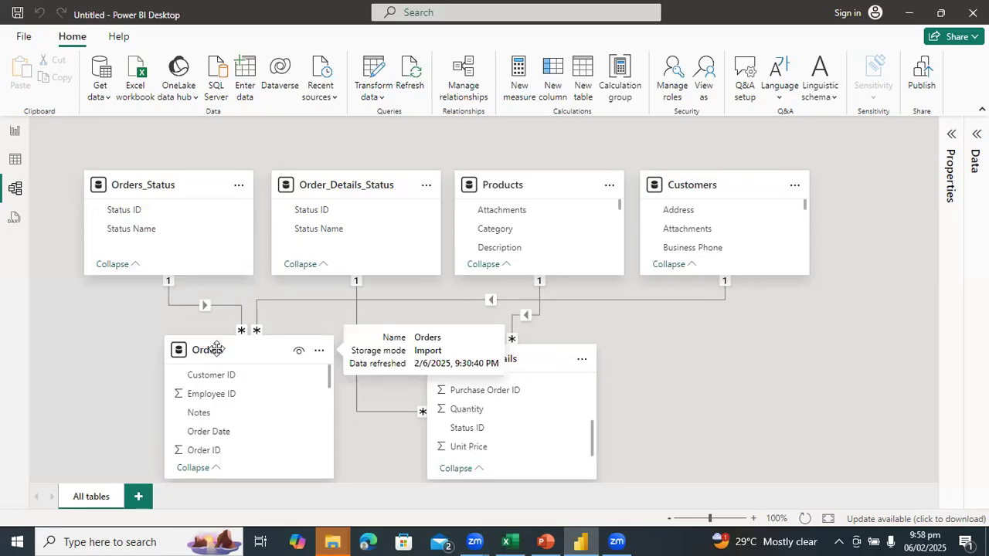
drag(216, 347, 217, 338)
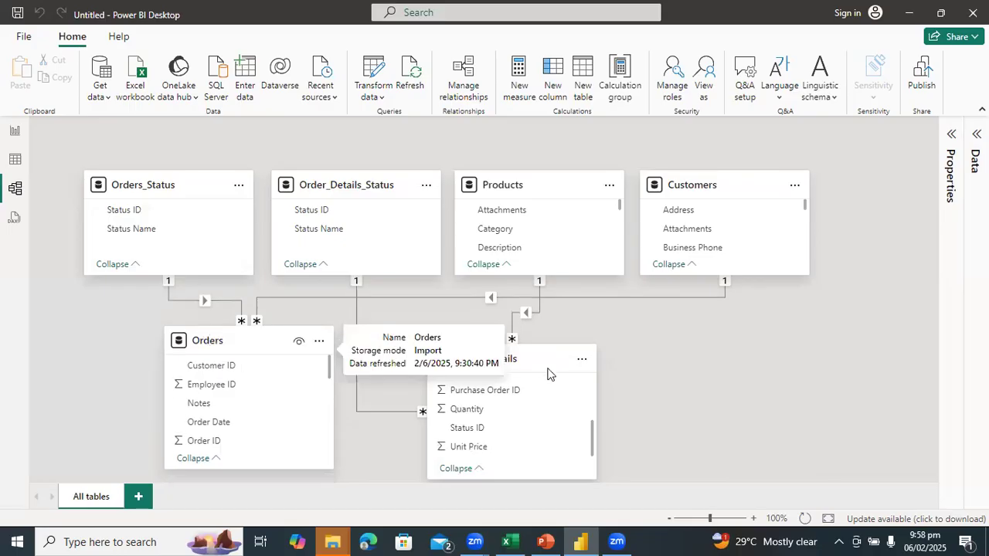
drag(533, 359, 532, 338)
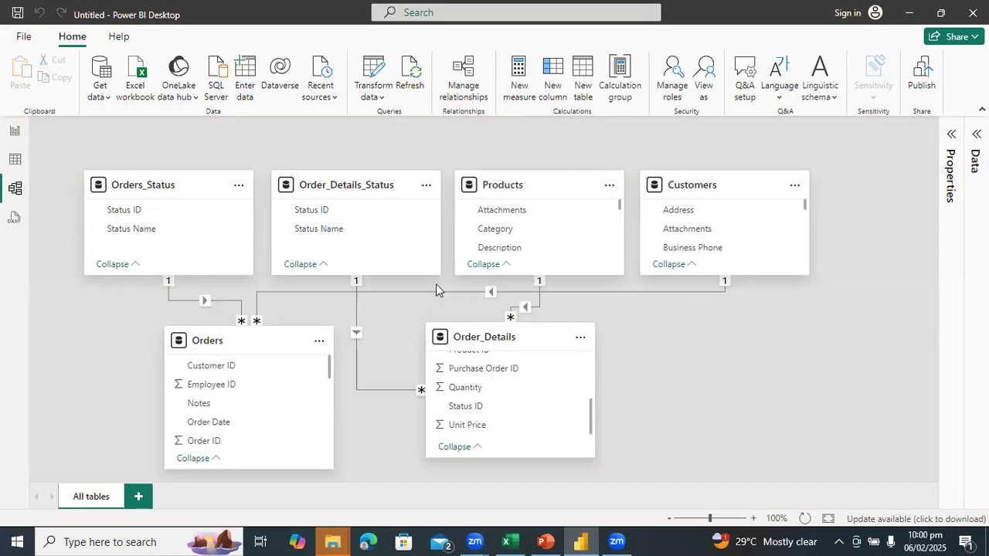
- Look at the DAX query view and review the Summary of Objectives slide in PowerPoint before returning to the Power BI model
click(16, 220)
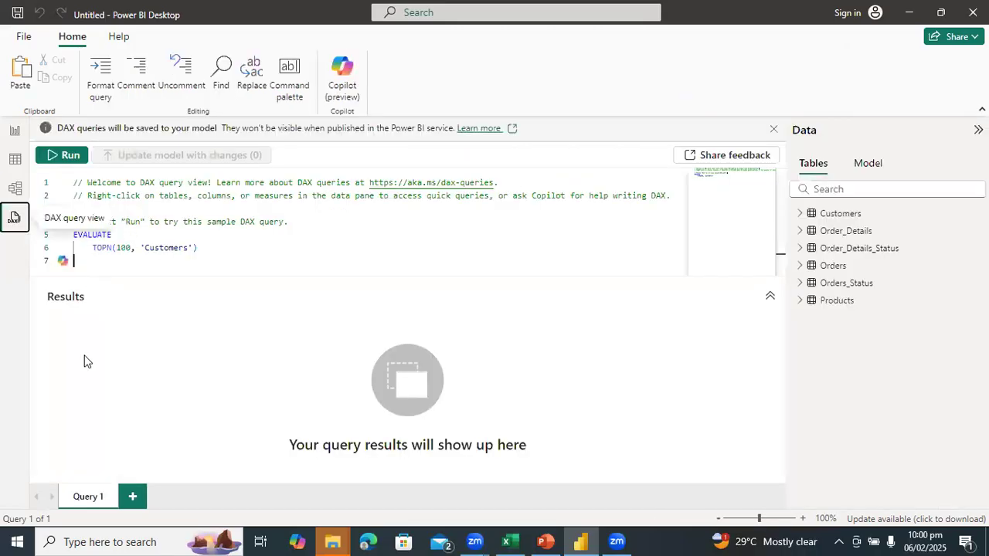
click(15, 193)
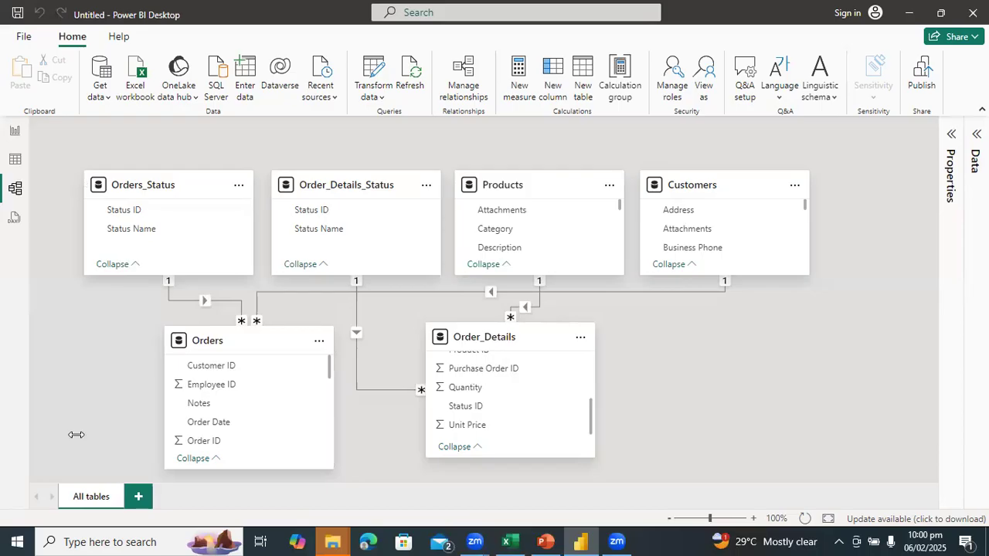
click(546, 540)
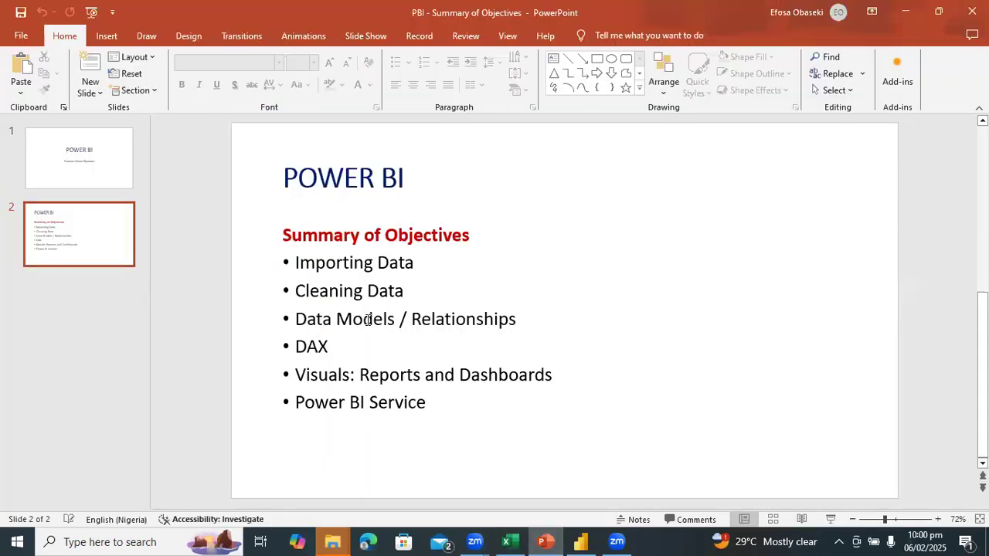
click(368, 320)
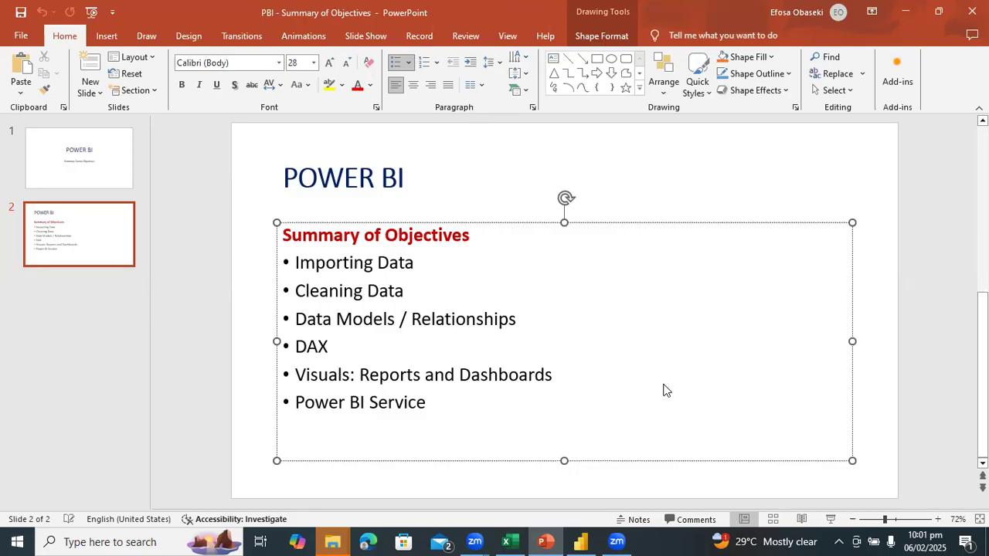
key(alt+Tab)
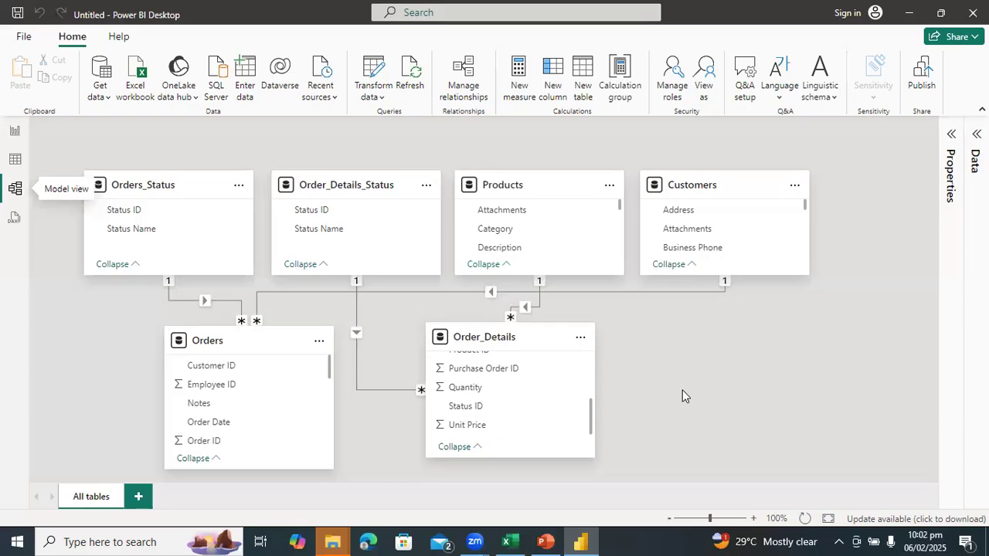
- View the Customers table data, collapse the Orders_Status field list, and return to the model view
click(17, 162)
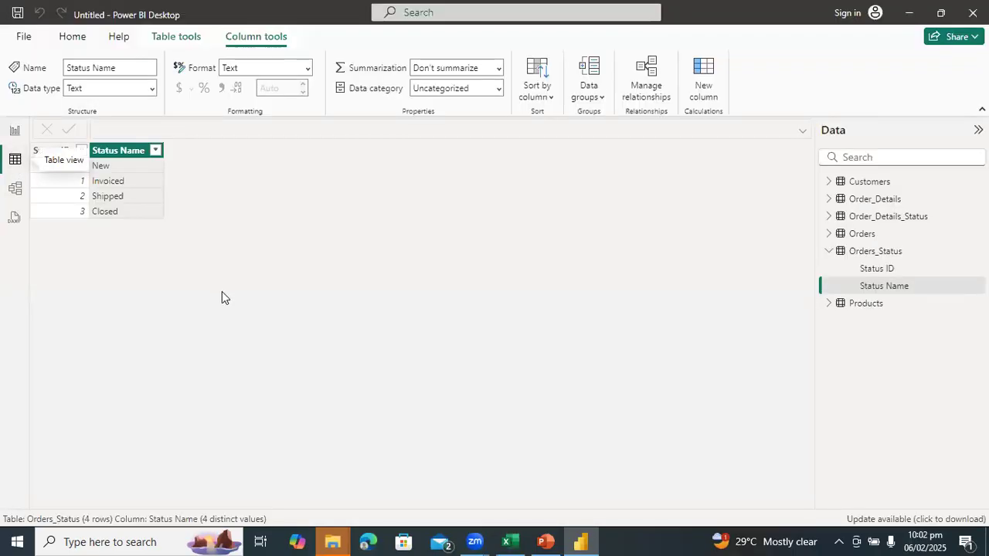
click(877, 188)
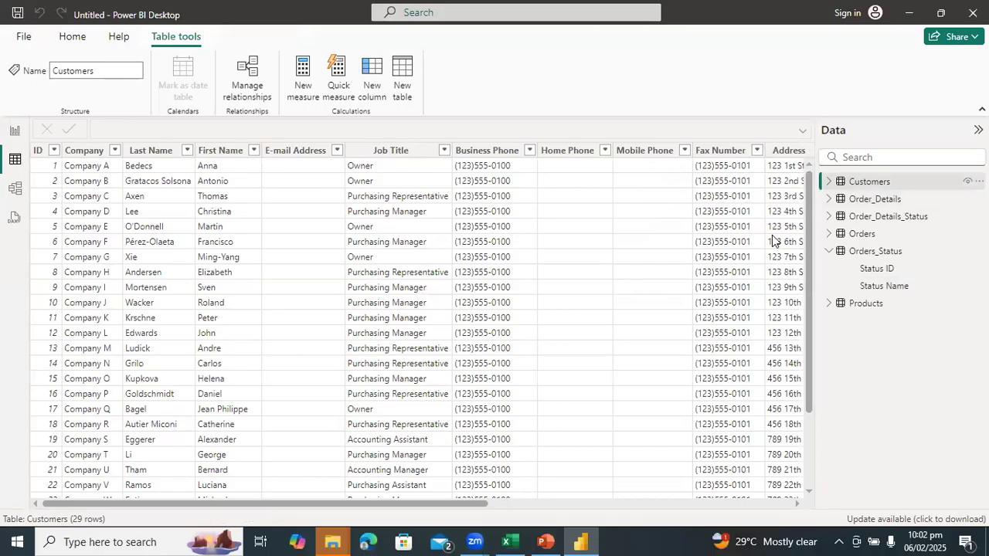
click(833, 253)
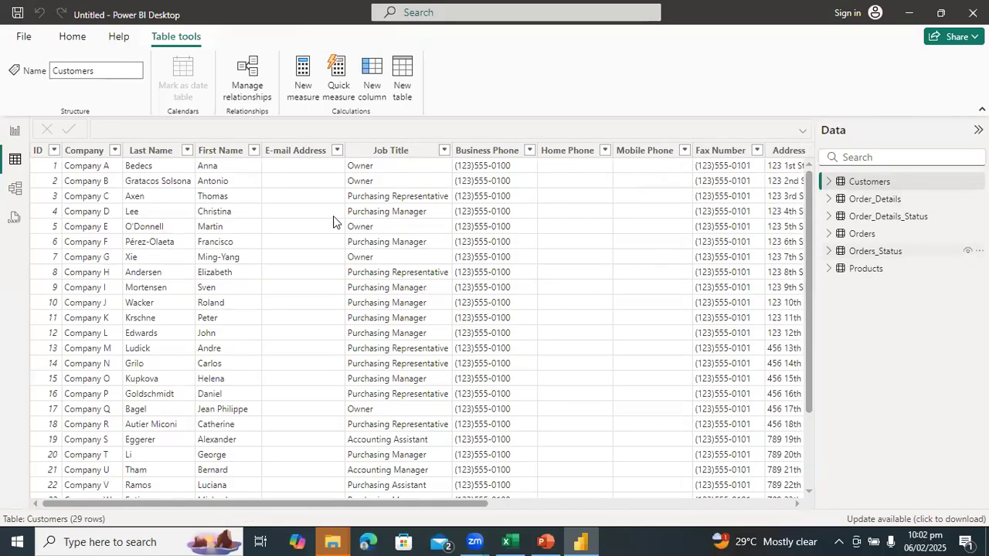
click(14, 190)
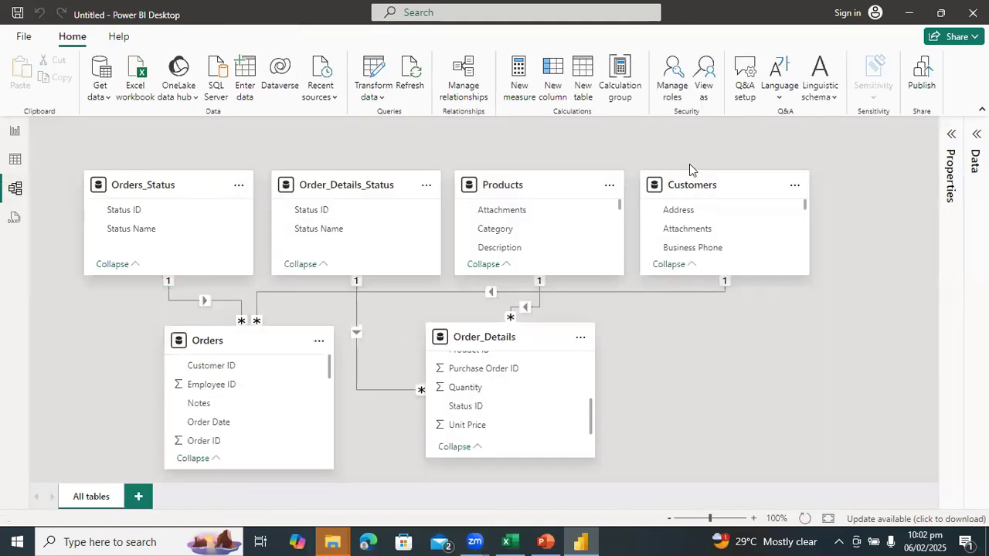
- Autodetect relationships between the model's tables and close the relationship manager
click(460, 85)
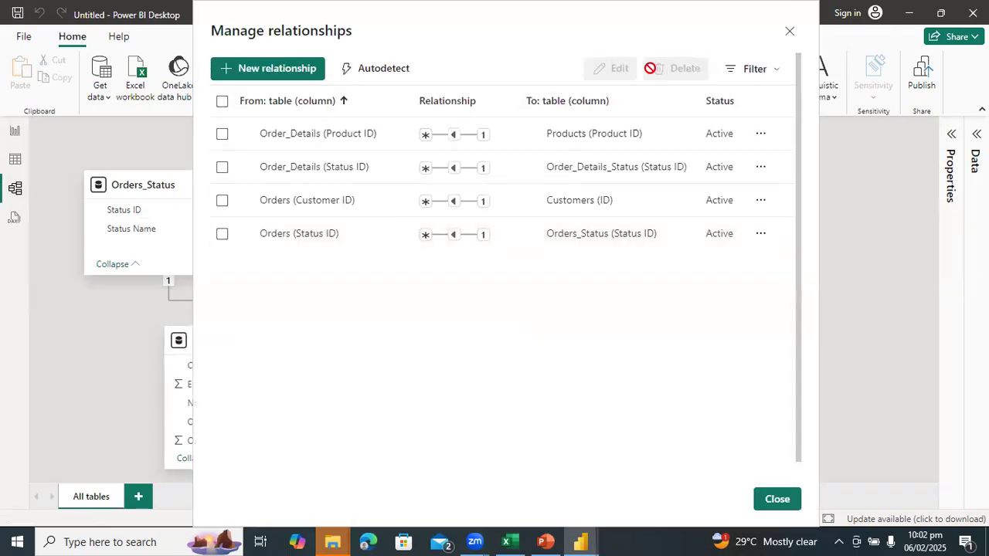
click(379, 75)
click(777, 500)
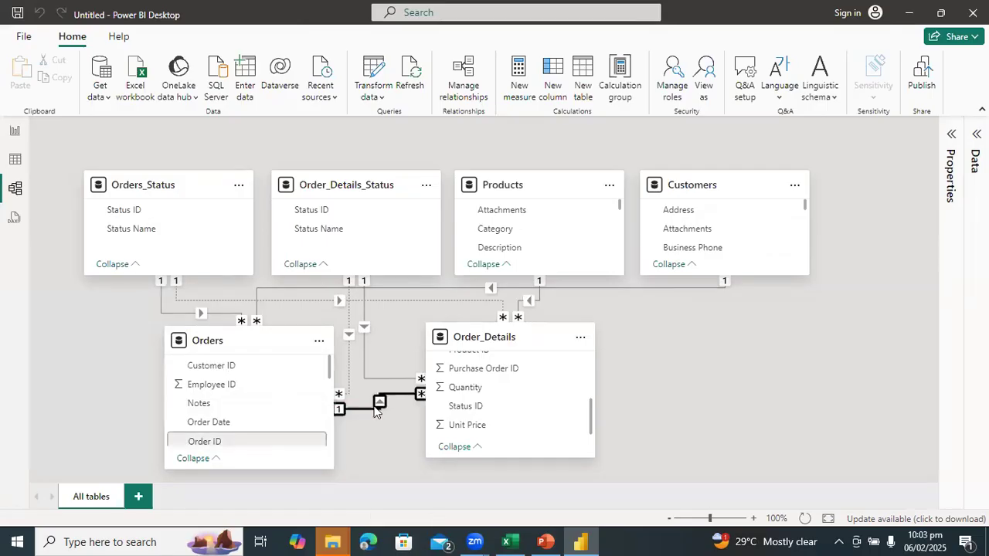
- Delete the relationship between Orders and Order_Details and confirm the deletion
key(Delete)
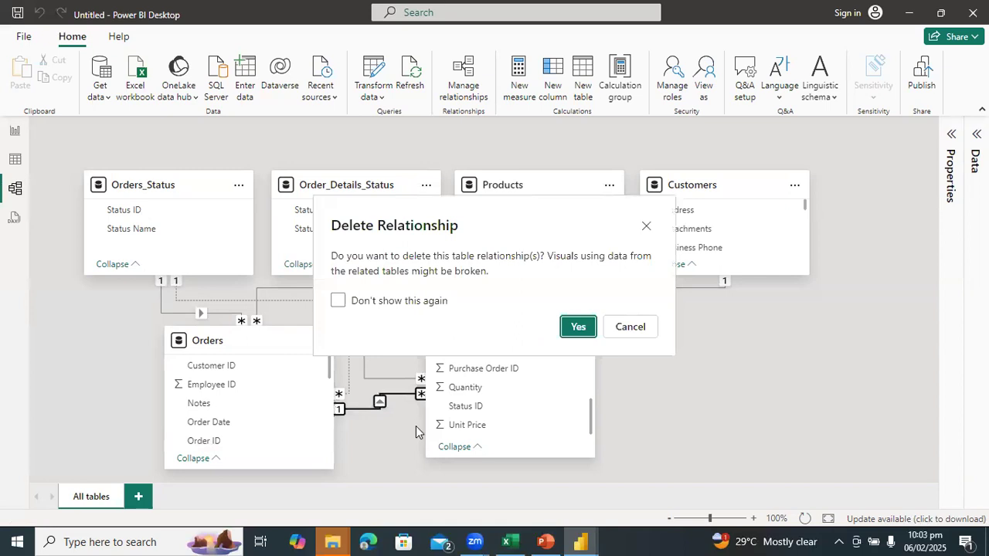
click(579, 331)
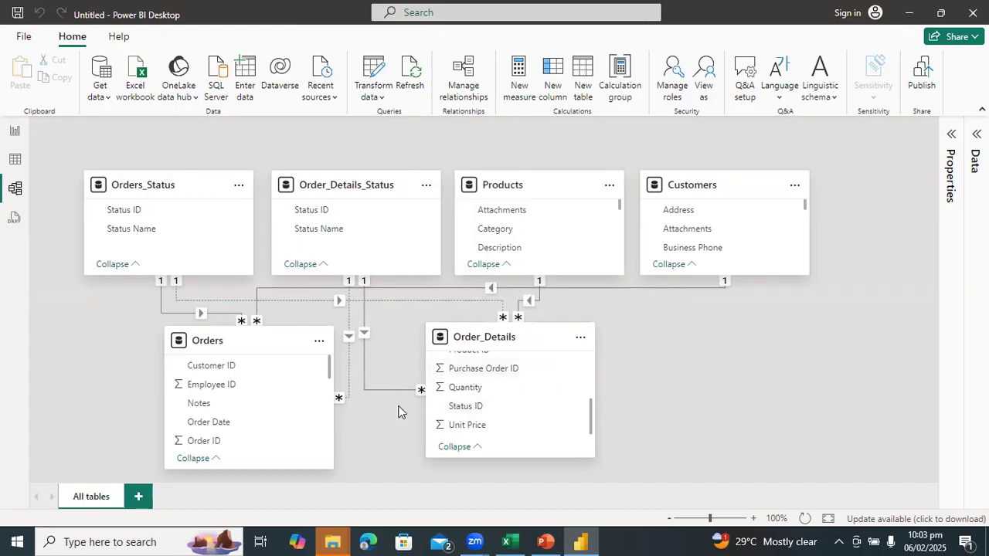
- Inspect the settings of the inactive relationship between Orders and Order_Details_Status without saving changes
click(348, 340)
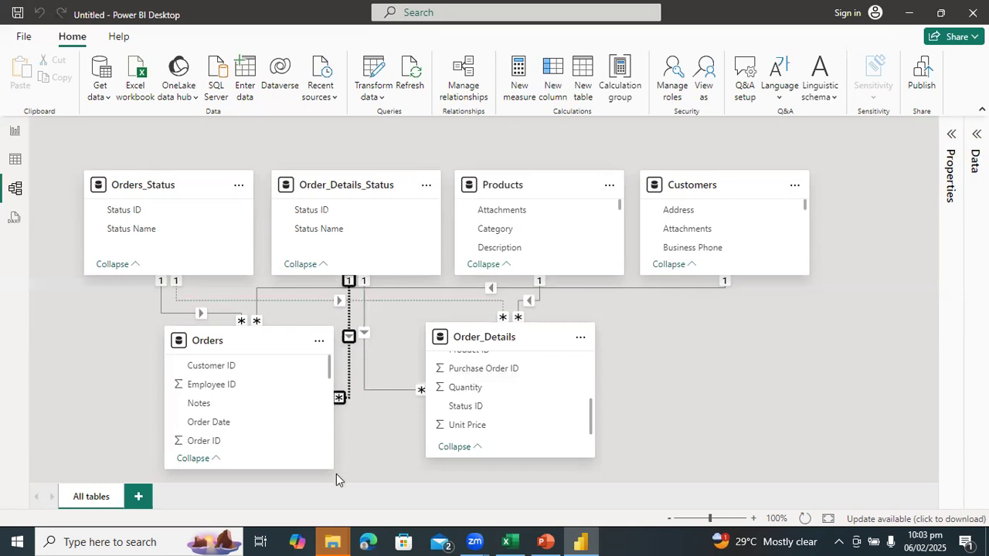
click(919, 416)
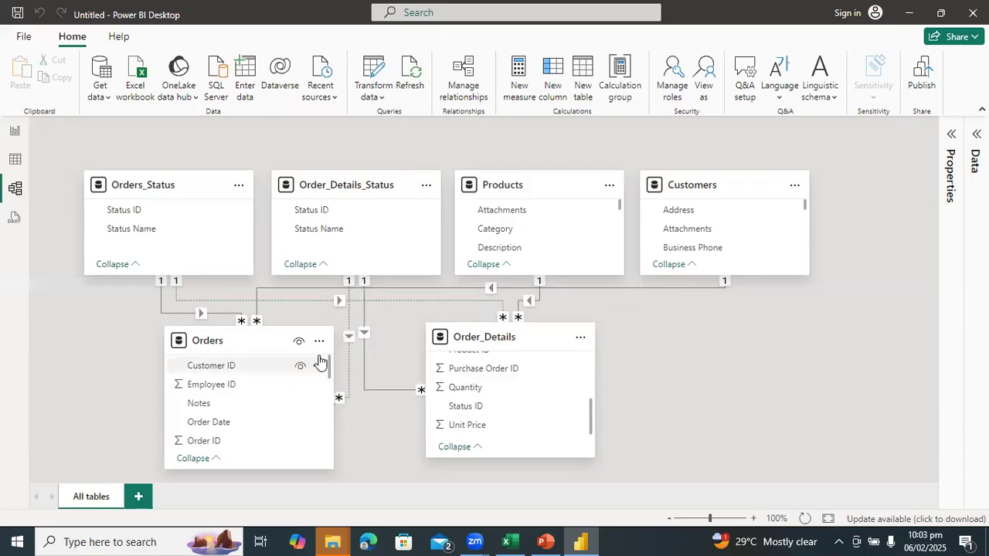
double_click(349, 346)
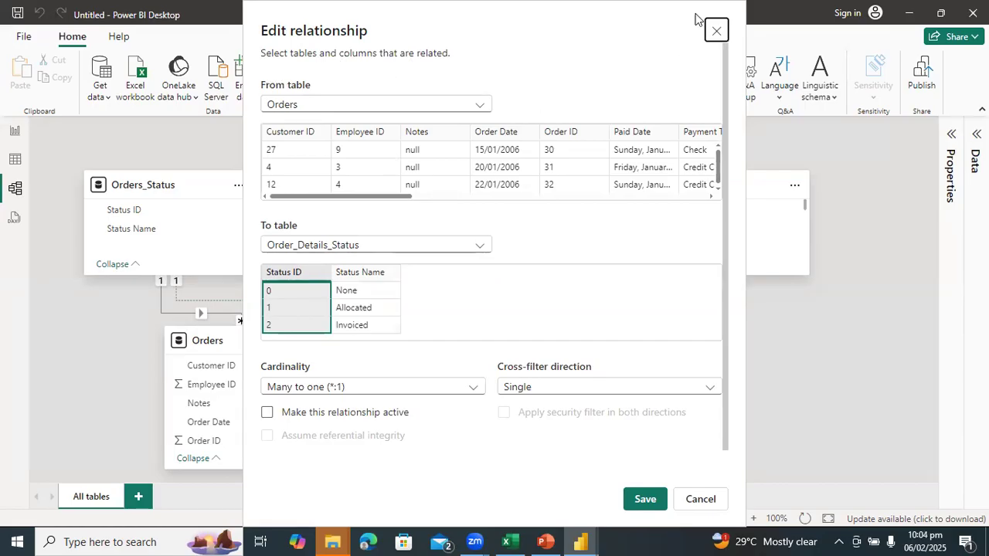
click(716, 32)
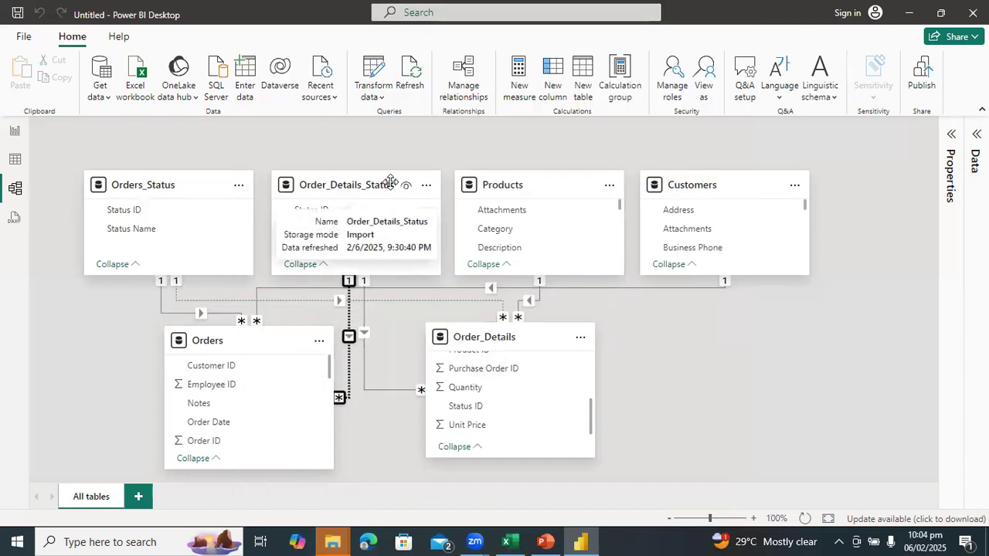
double_click(348, 339)
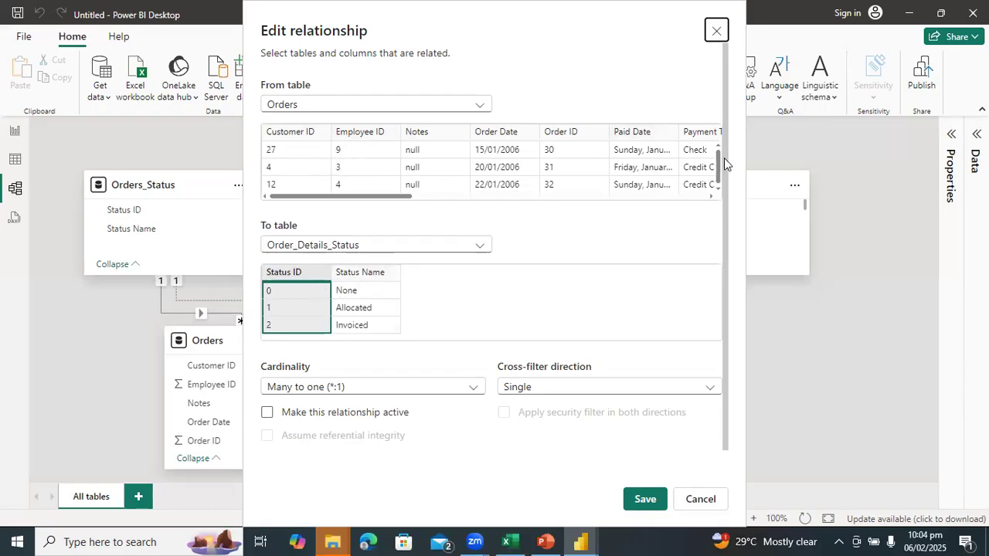
drag(720, 160, 722, 123)
click(704, 499)
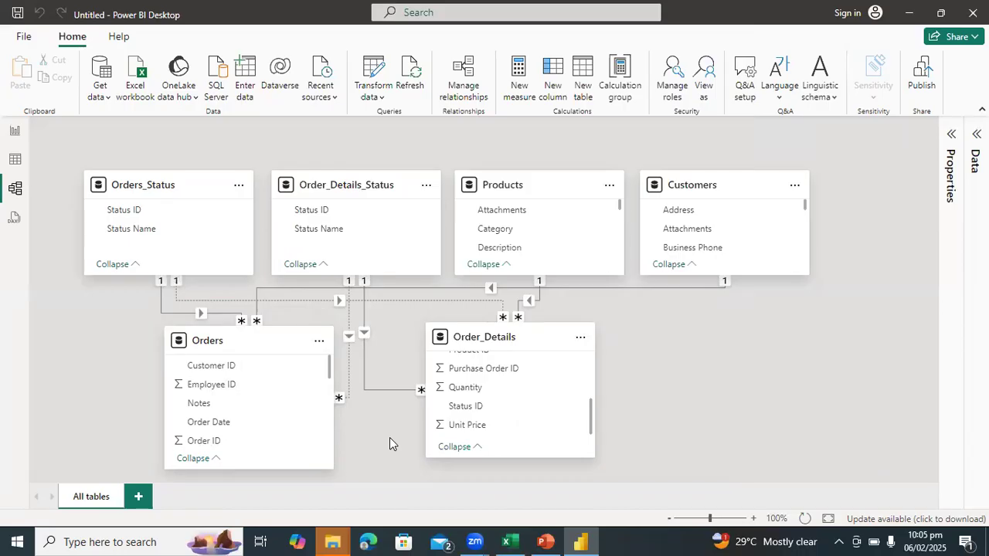
click(16, 162)
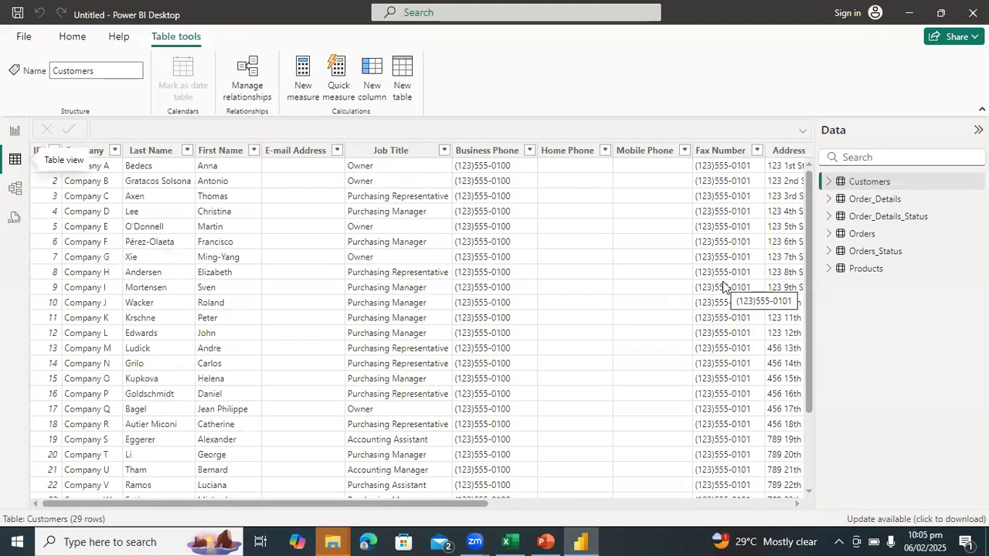
click(17, 189)
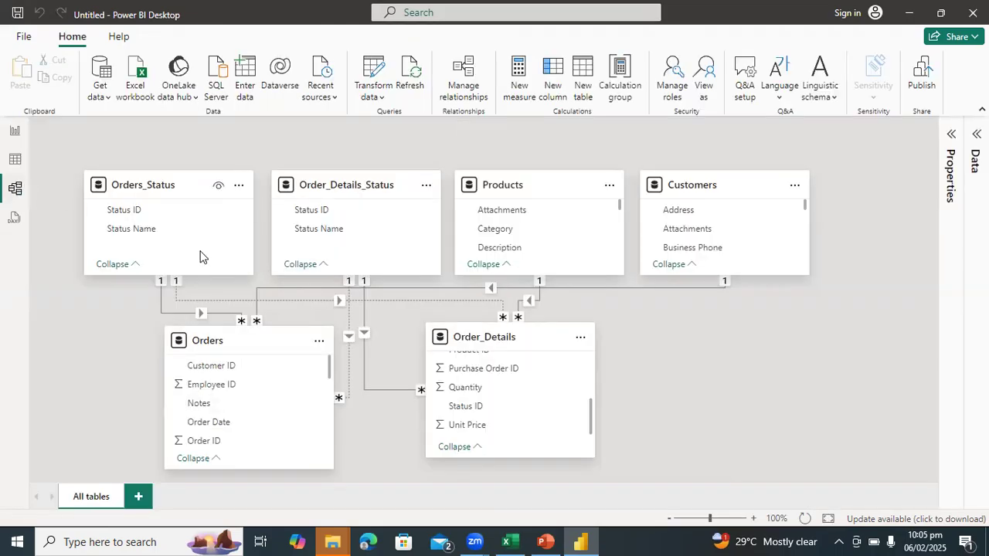
- Inspect the Status ID relationship between Order_Details and Order_Details_Status, scanning its data preview, and leave it without saving
double_click(362, 350)
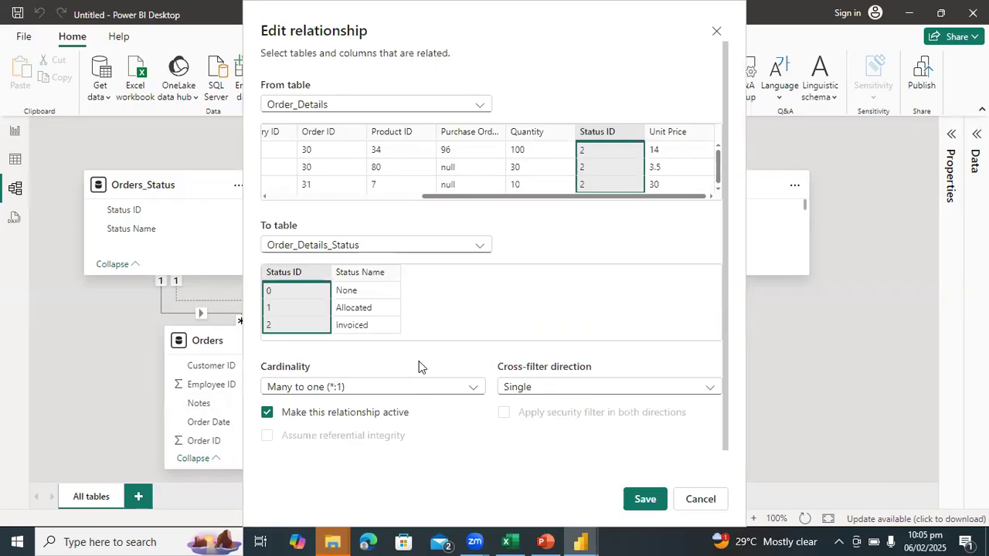
click(716, 187)
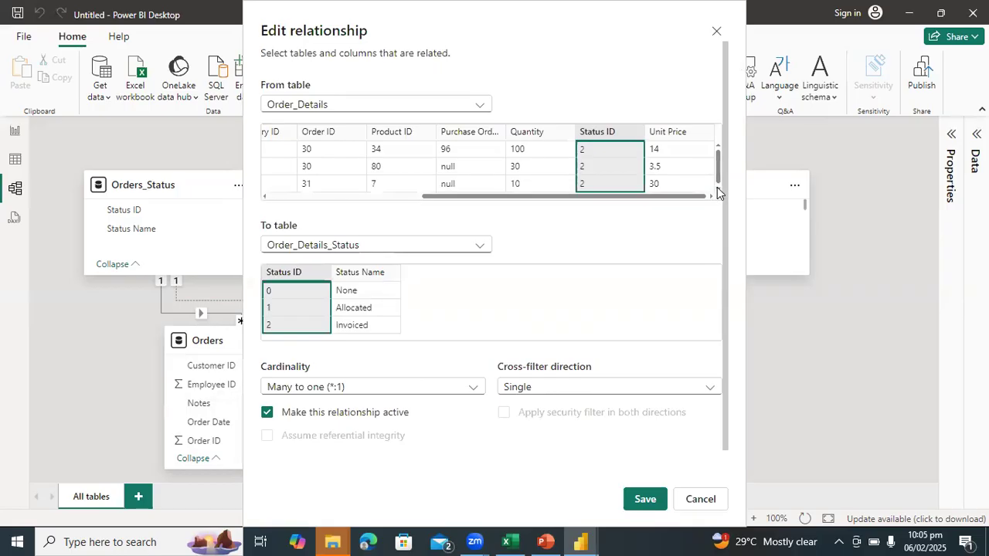
click(715, 144)
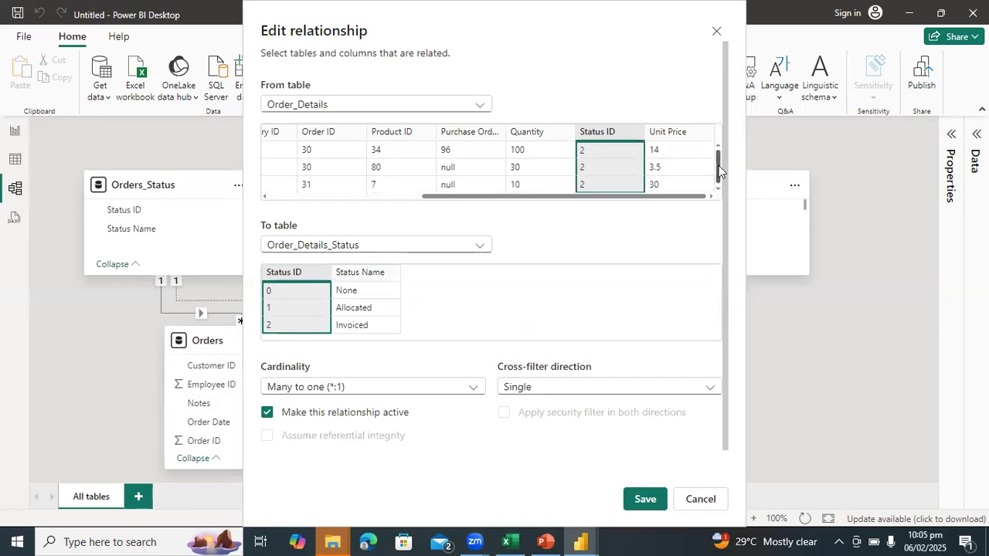
click(718, 189)
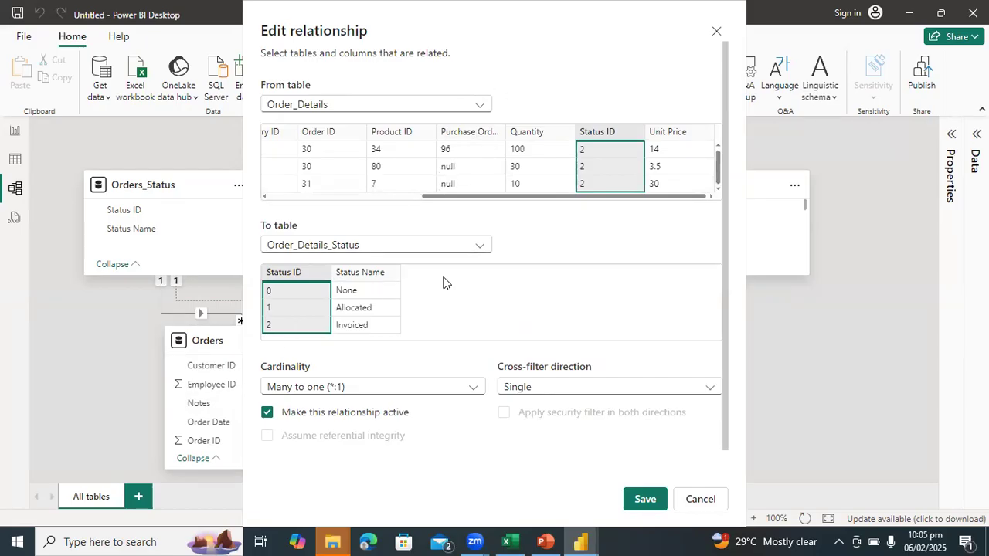
click(700, 505)
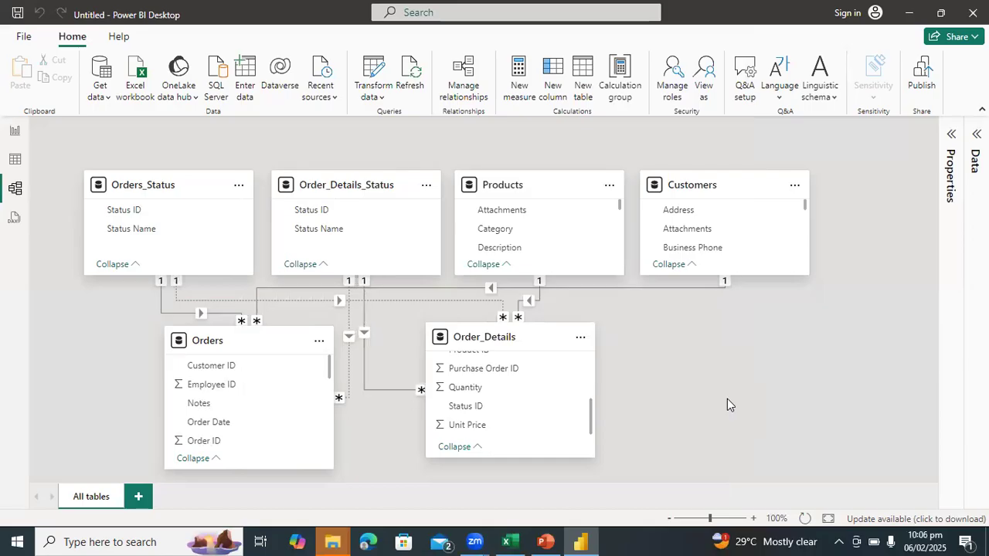
click(14, 161)
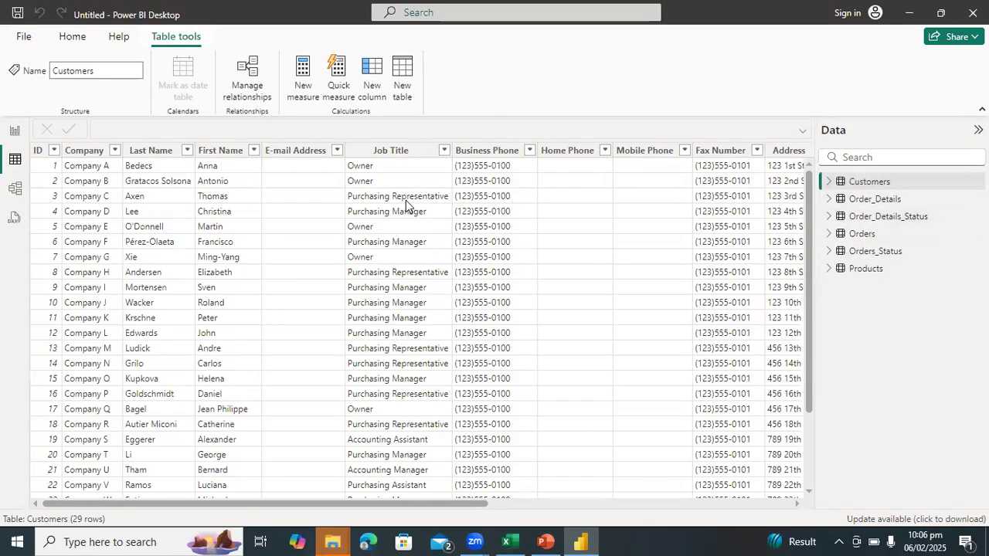
click(13, 189)
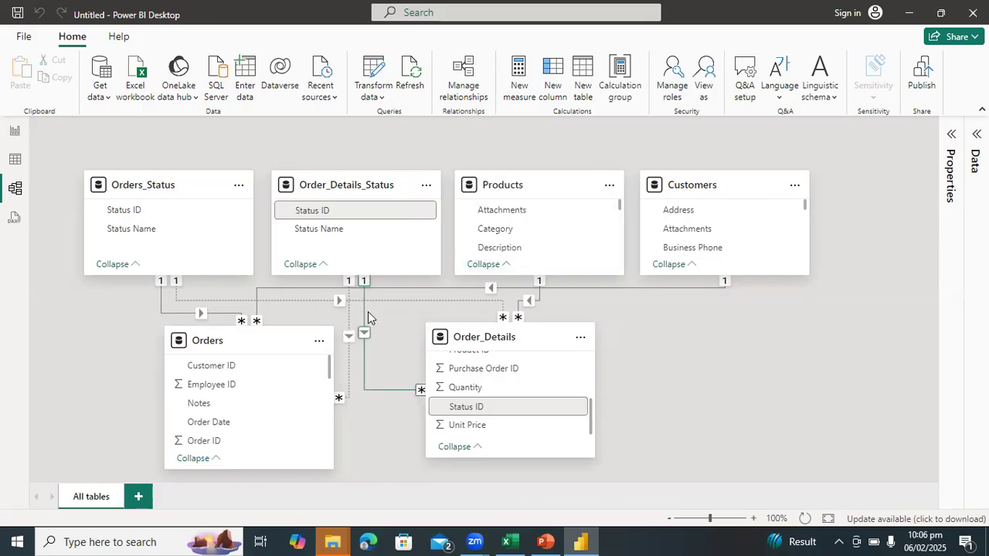
- Compare the Customers table's data with the model diagram, finishing on the diagram
click(16, 159)
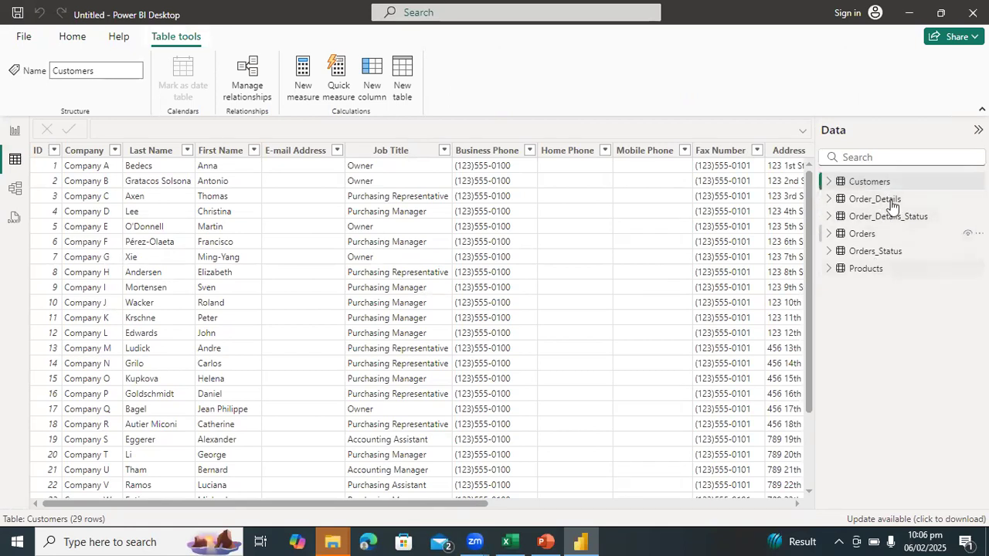
mouse_move(897, 236)
click(14, 191)
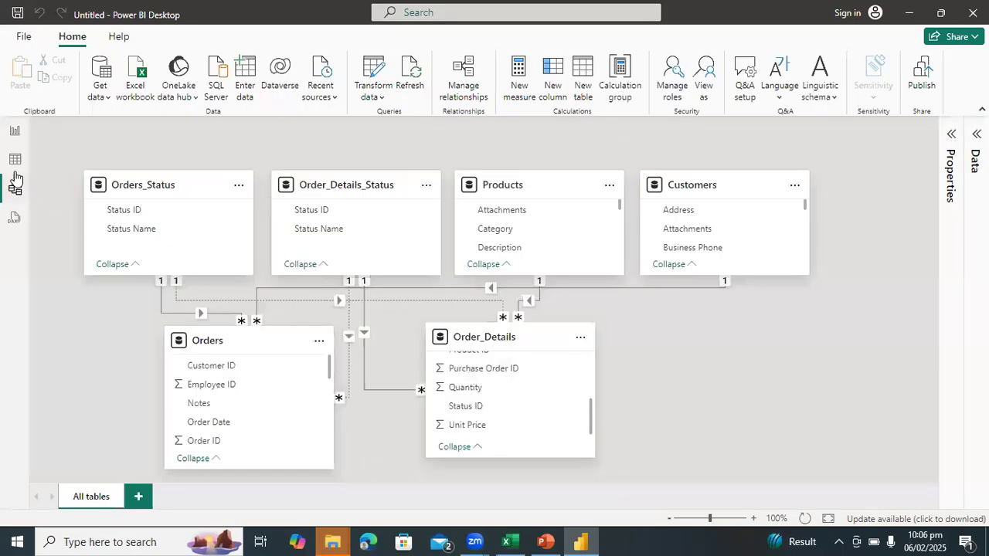
click(16, 163)
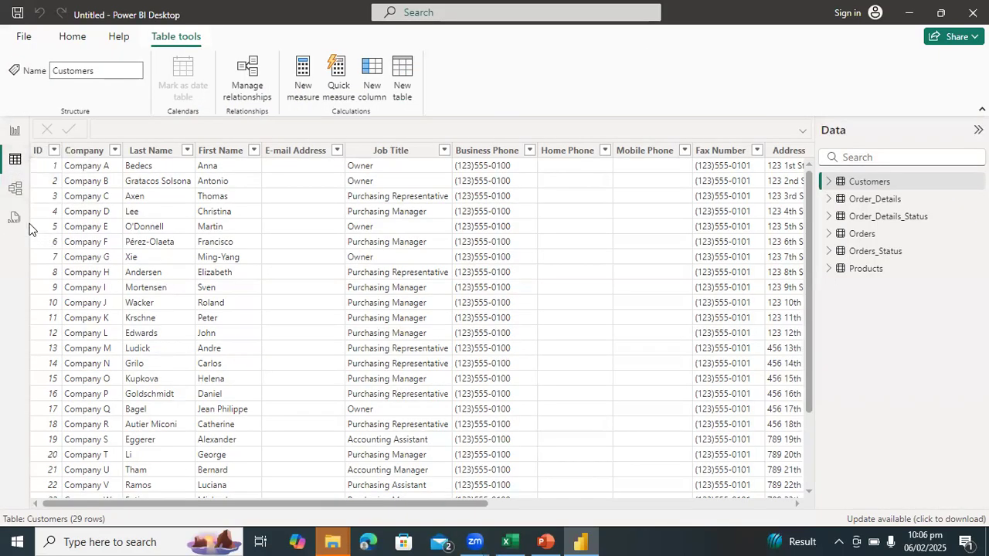
click(24, 191)
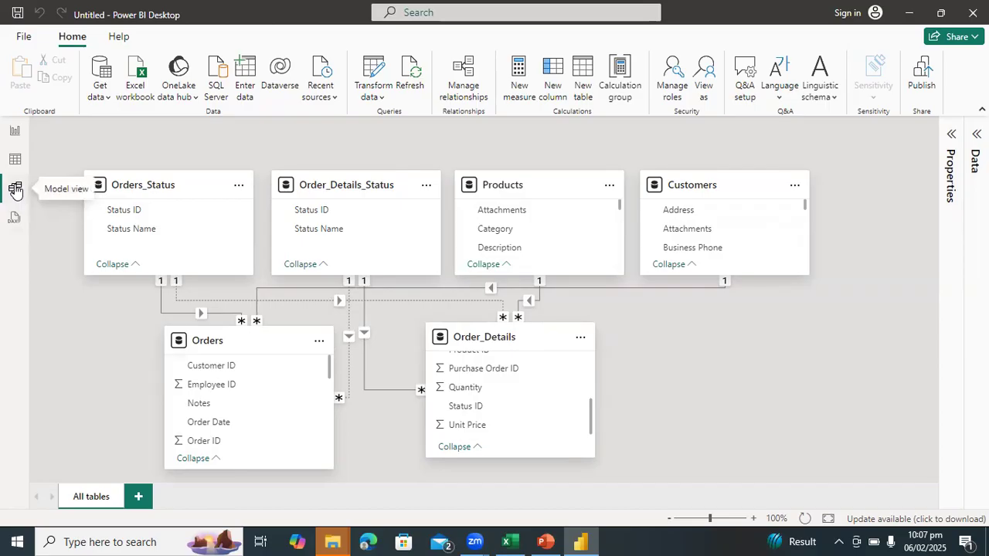
- Switch to PowerPoint to review the Summary of Objectives slide, and return to the Power BI model diagram
click(545, 541)
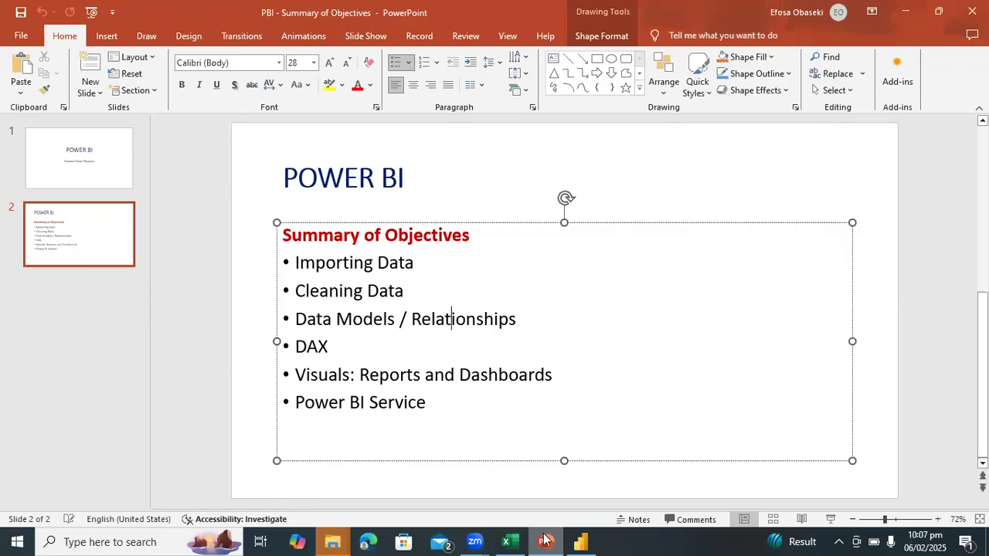
click(878, 198)
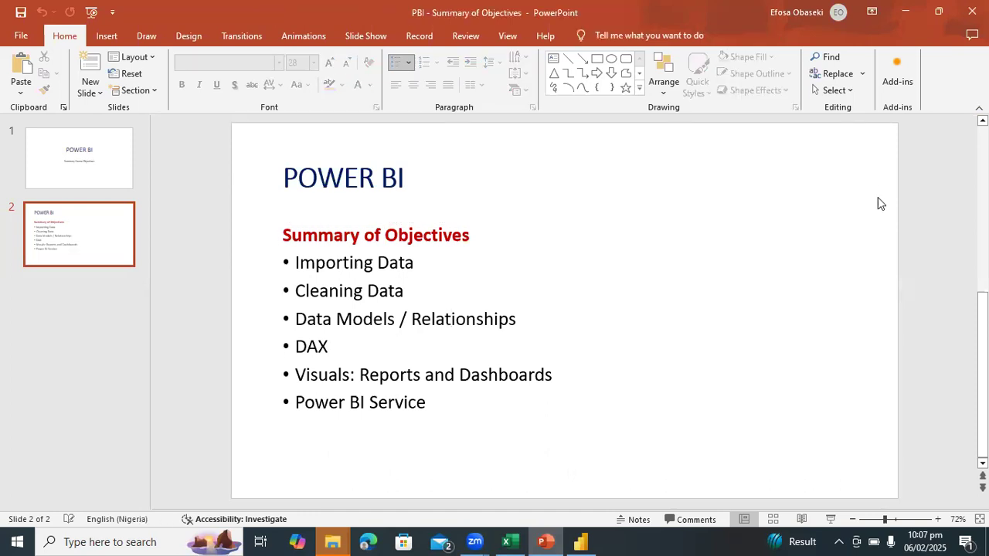
click(909, 11)
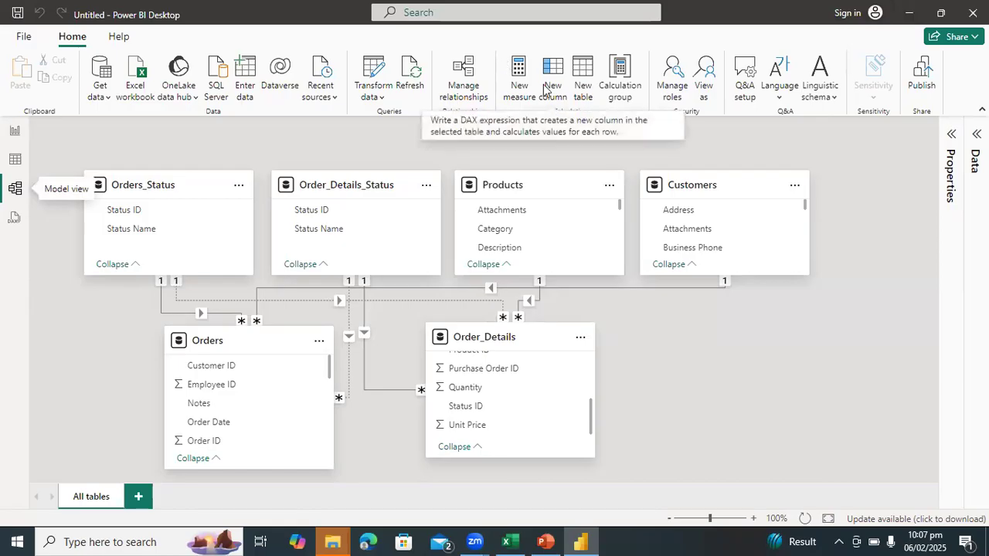
- Review the field lists of the Products and Customers tables in the table data view, collapsing each one
click(16, 160)
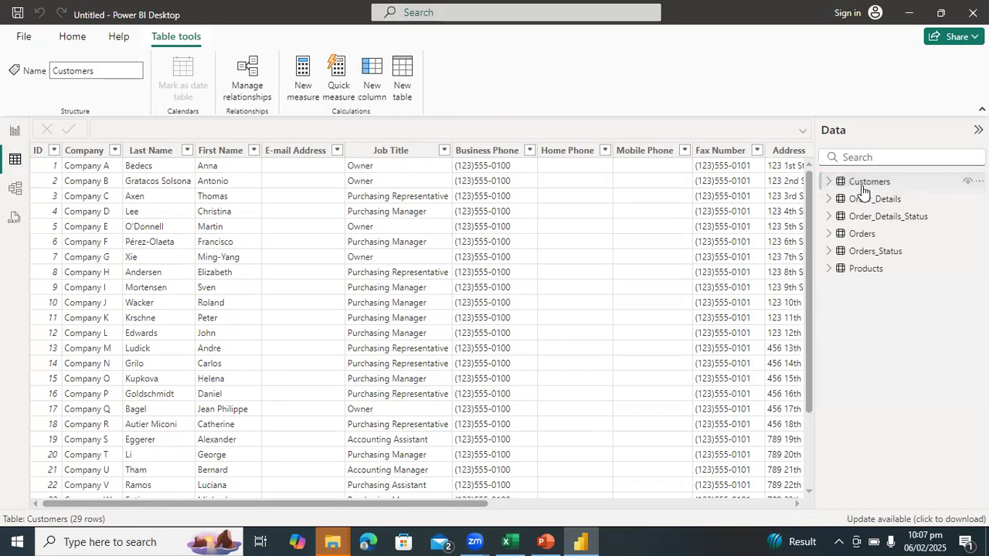
mouse_move(862, 191)
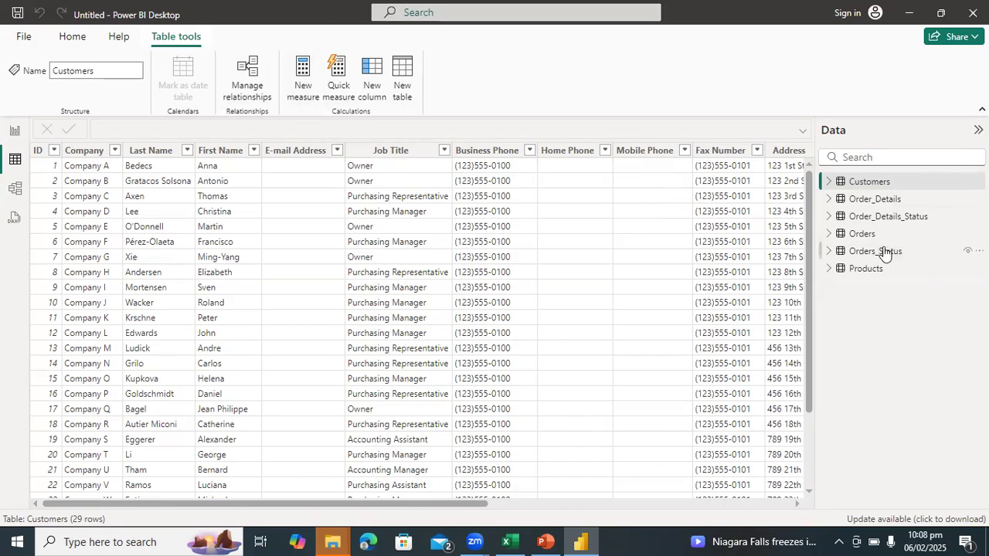
click(829, 268)
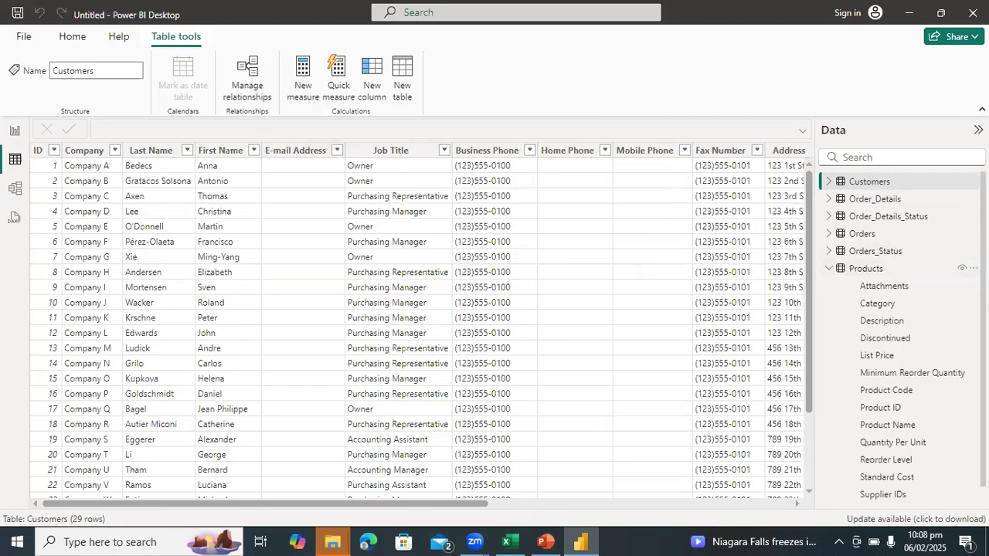
scroll(901, 338, down, 1)
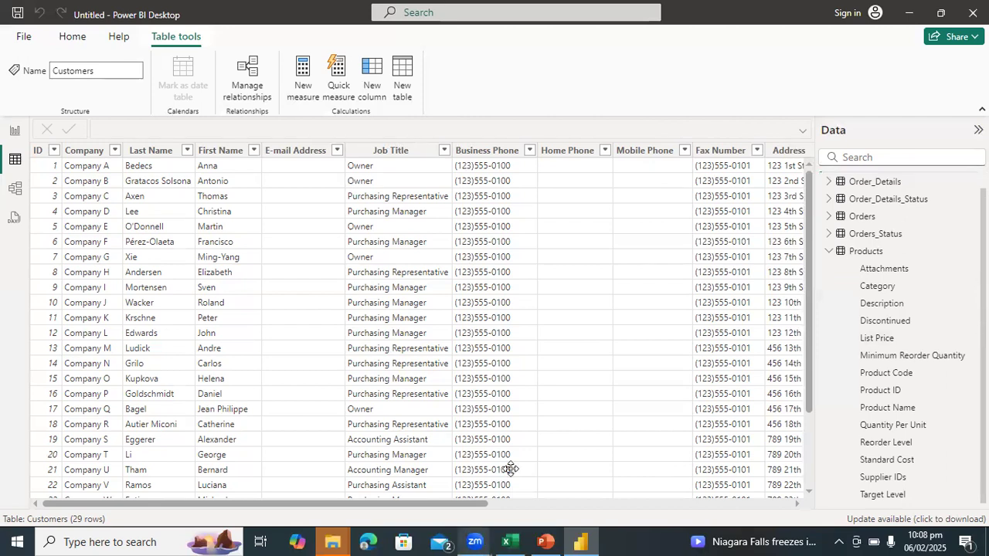
click(829, 250)
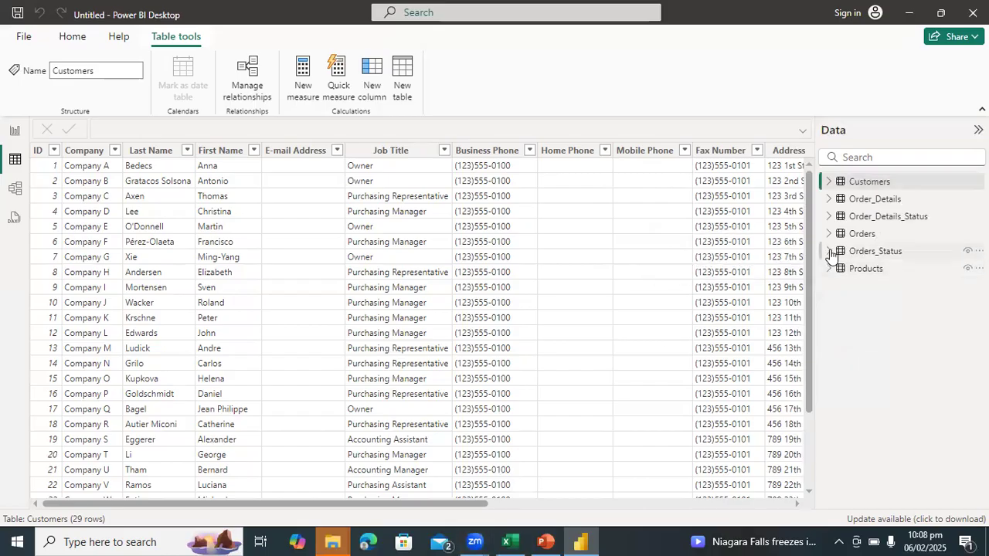
click(838, 184)
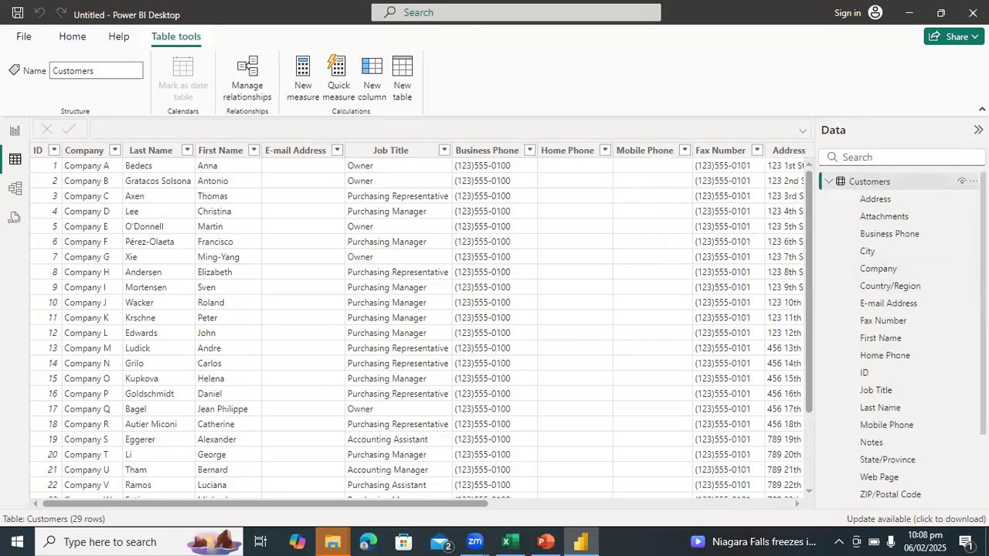
scroll(896, 325, down, 3)
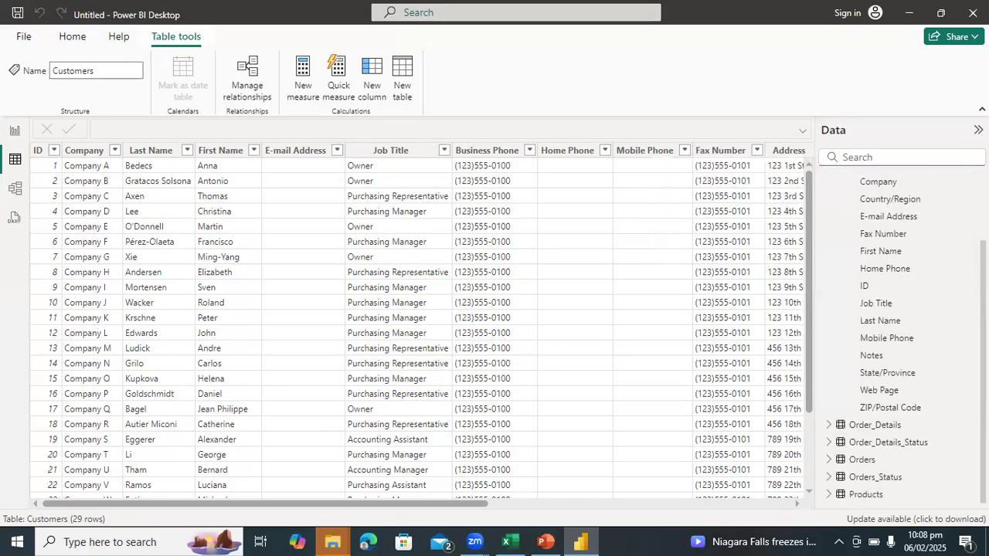
scroll(896, 324, up, 3)
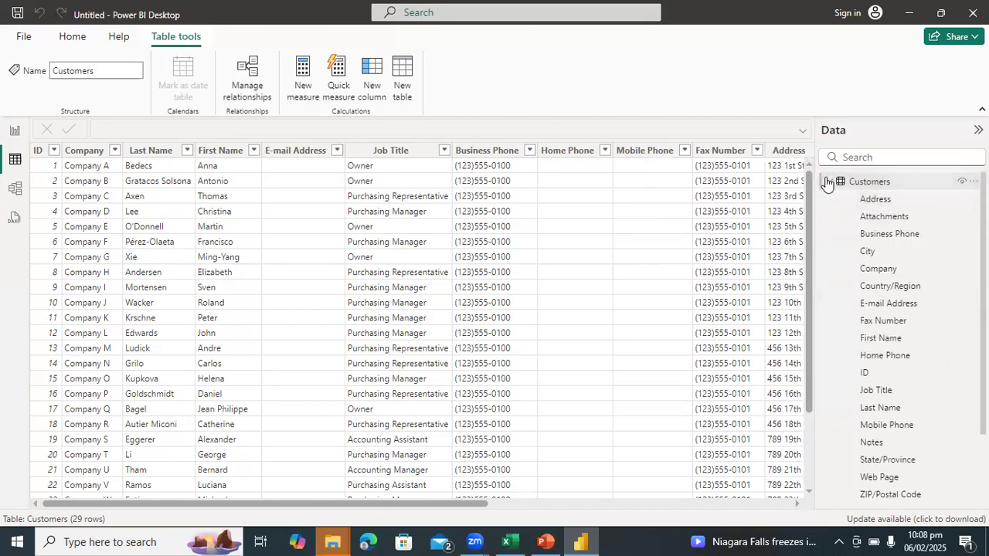
click(828, 182)
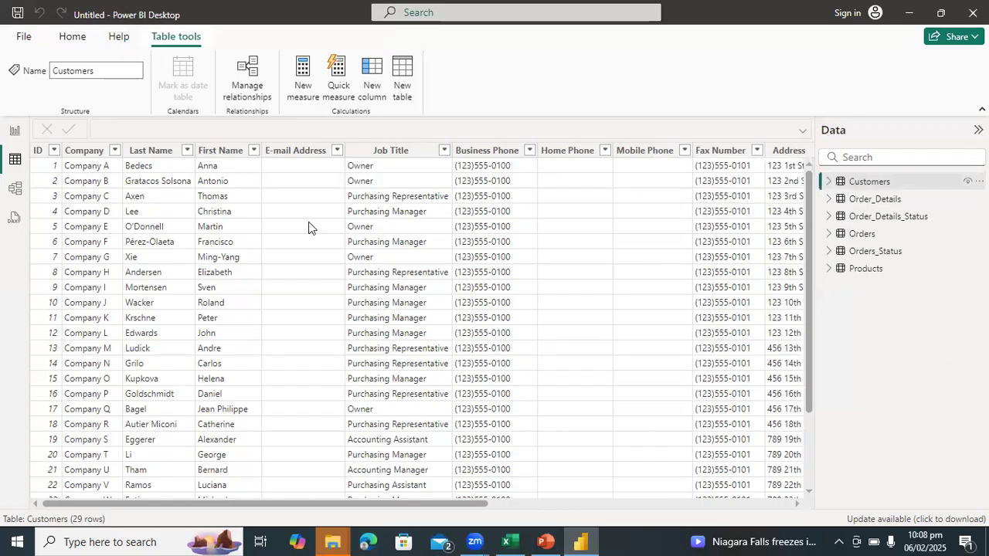
- Show the empty report page and look through the fields of the Orders table
click(15, 131)
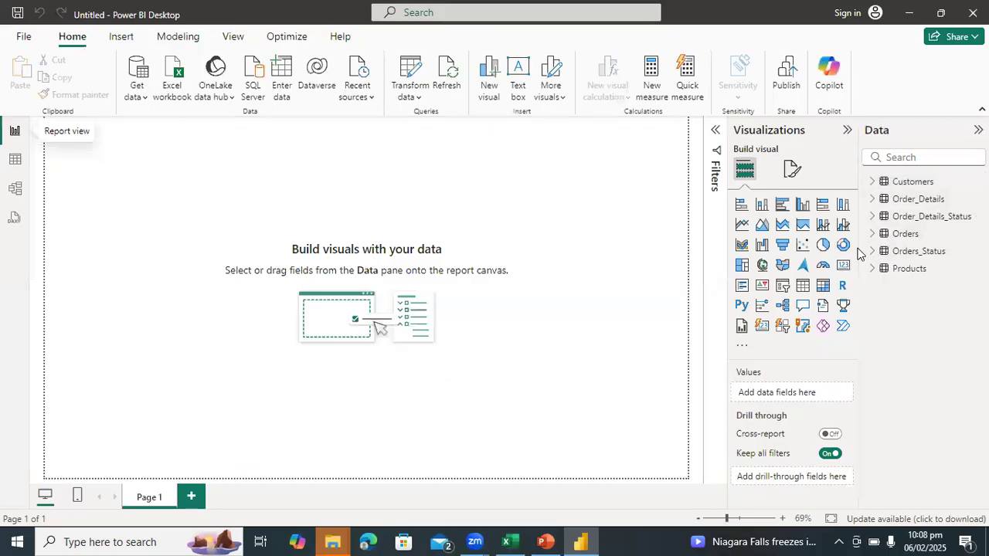
click(873, 199)
click(873, 199)
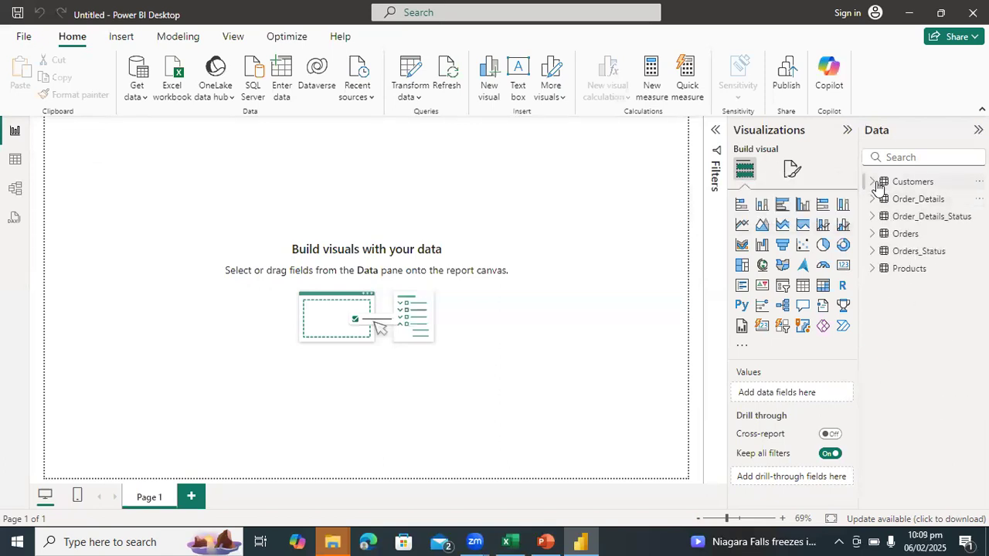
click(872, 234)
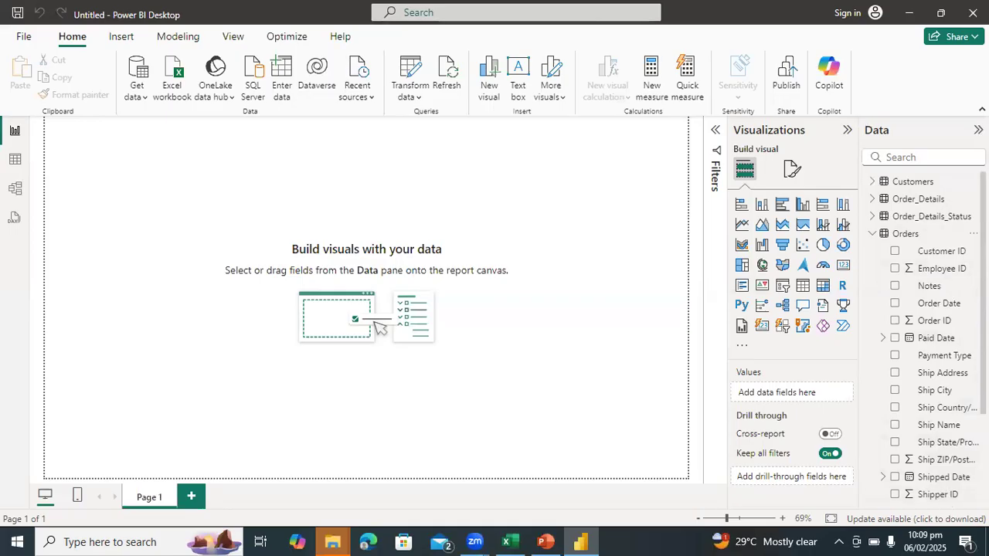
scroll(927, 332, down, 3)
scroll(927, 338, down, 1)
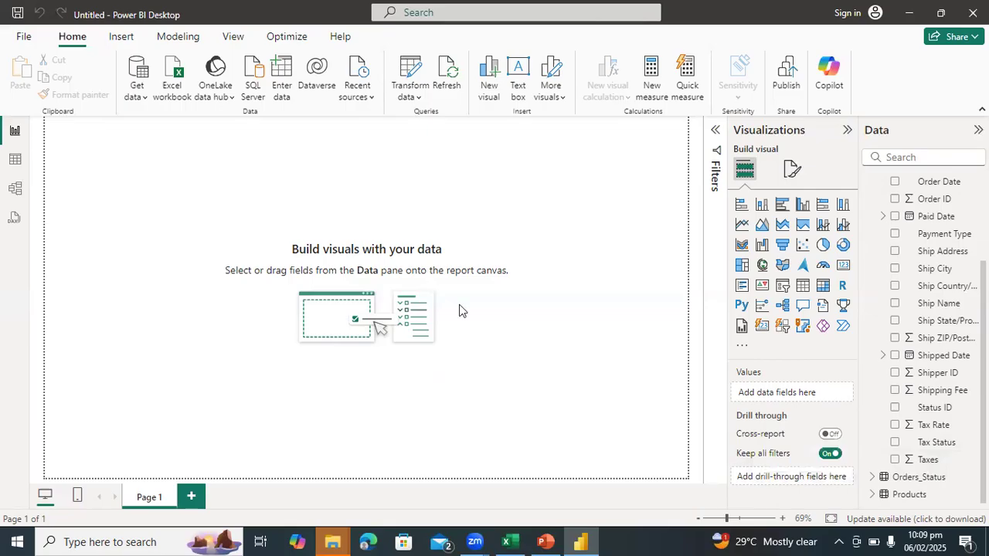
- Display the Order_Details table's data and examine its Unit Price, Discount and Quantity columns
click(16, 161)
click(17, 190)
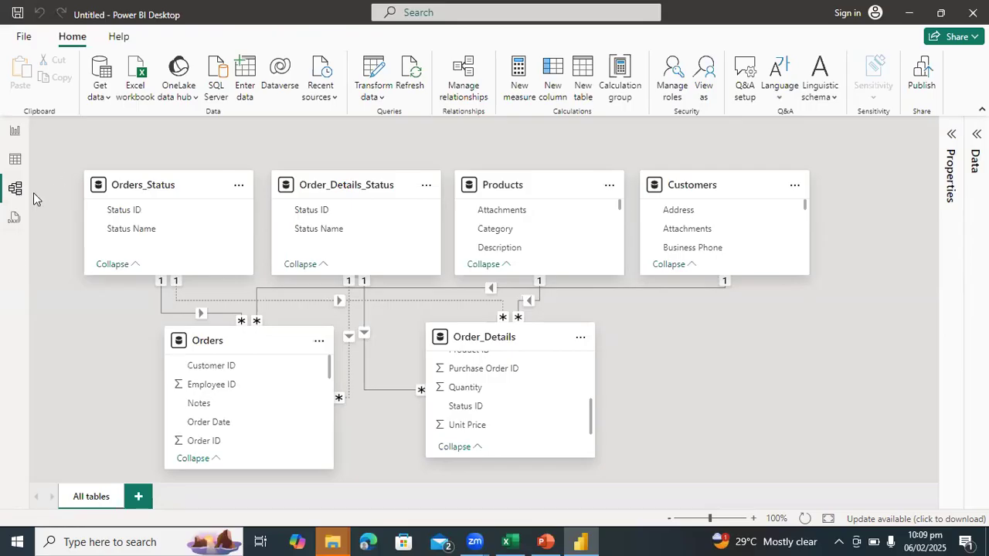
click(16, 160)
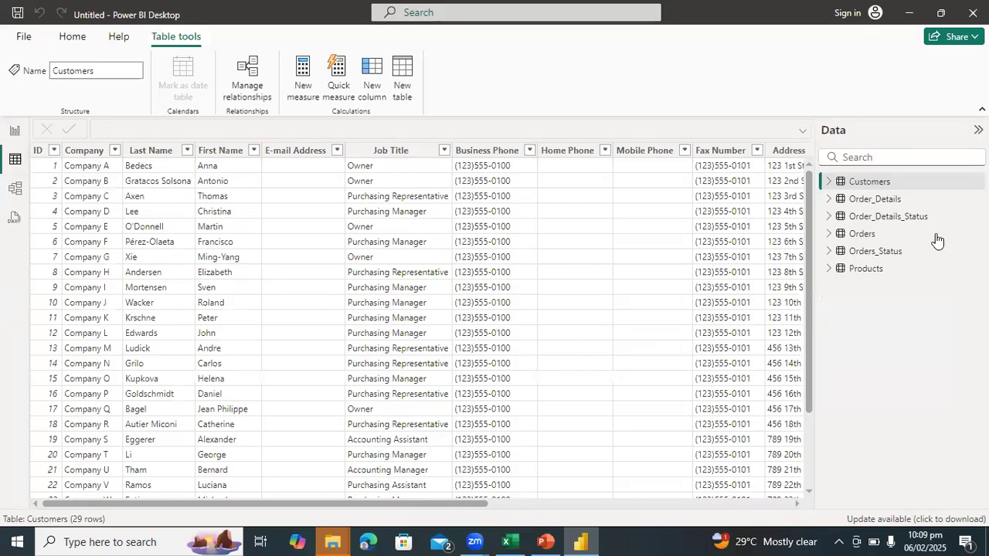
click(885, 205)
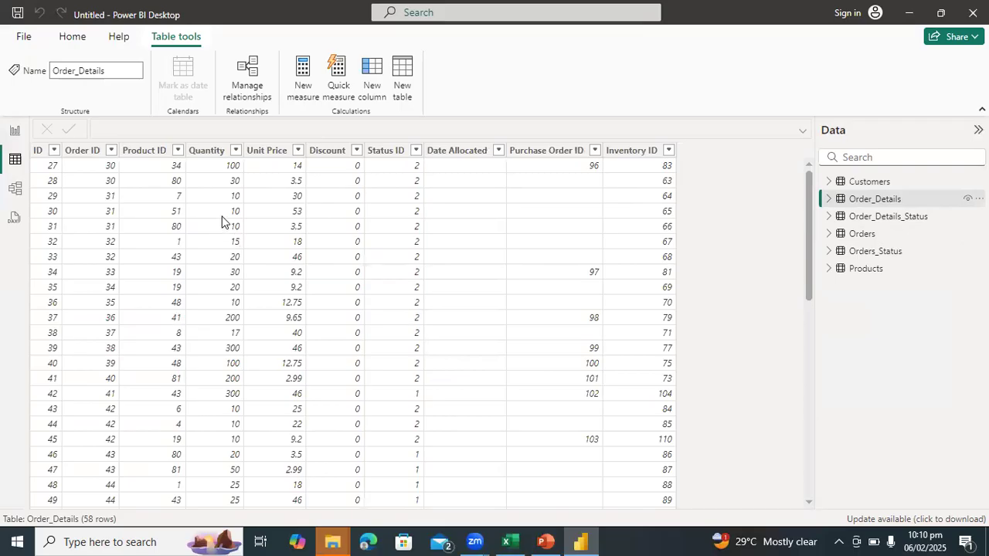
click(281, 226)
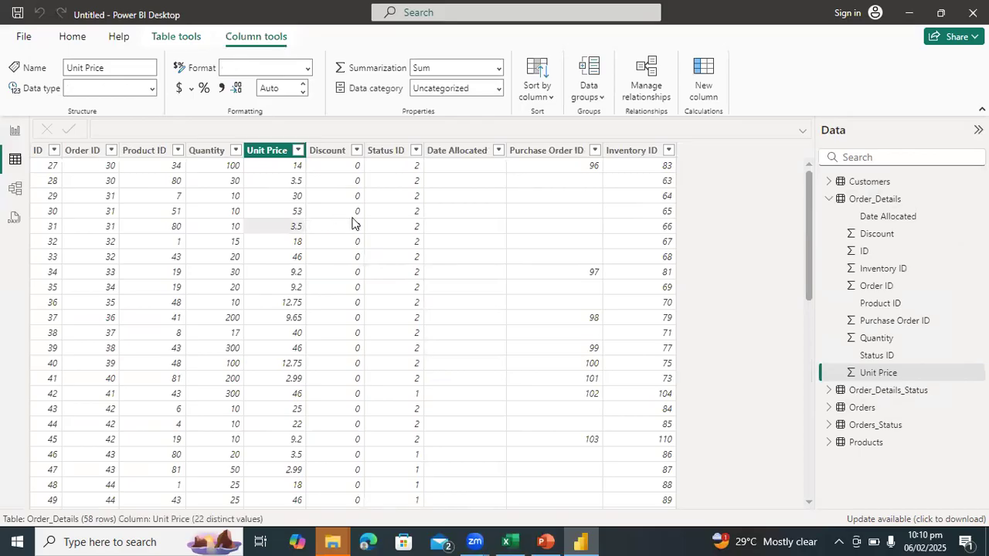
click(351, 224)
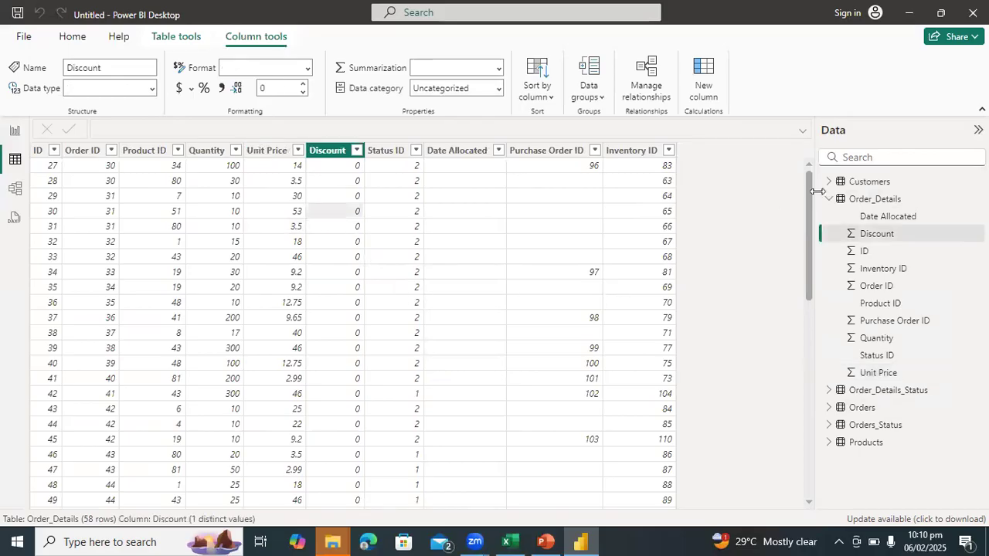
drag(806, 197, 807, 155)
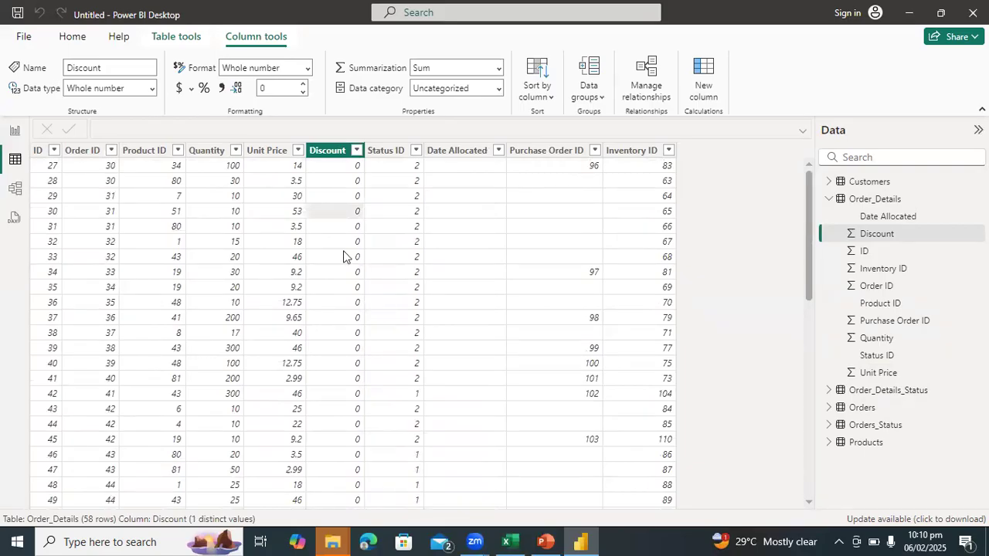
click(223, 215)
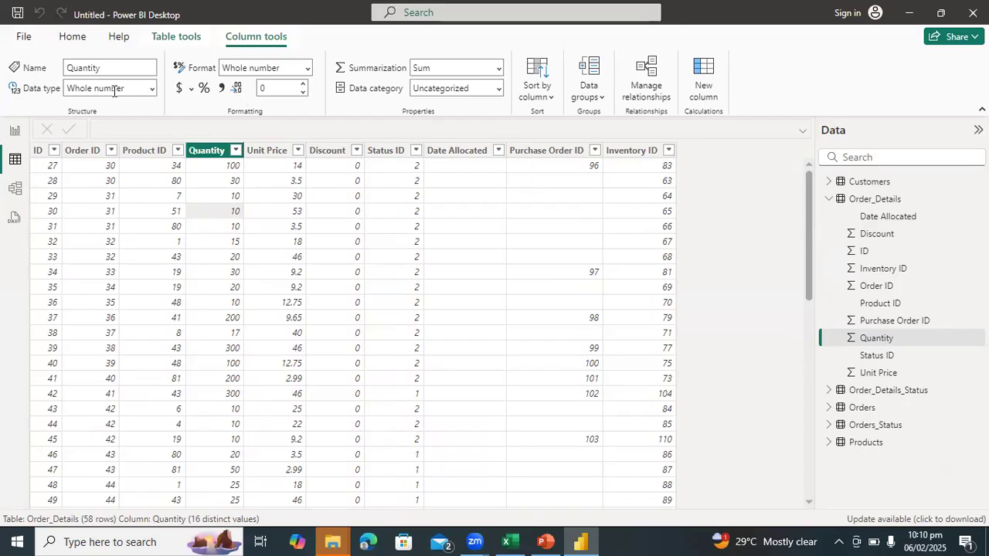
- Add a new measure to the Order_Details table and name it Total Qty
click(67, 44)
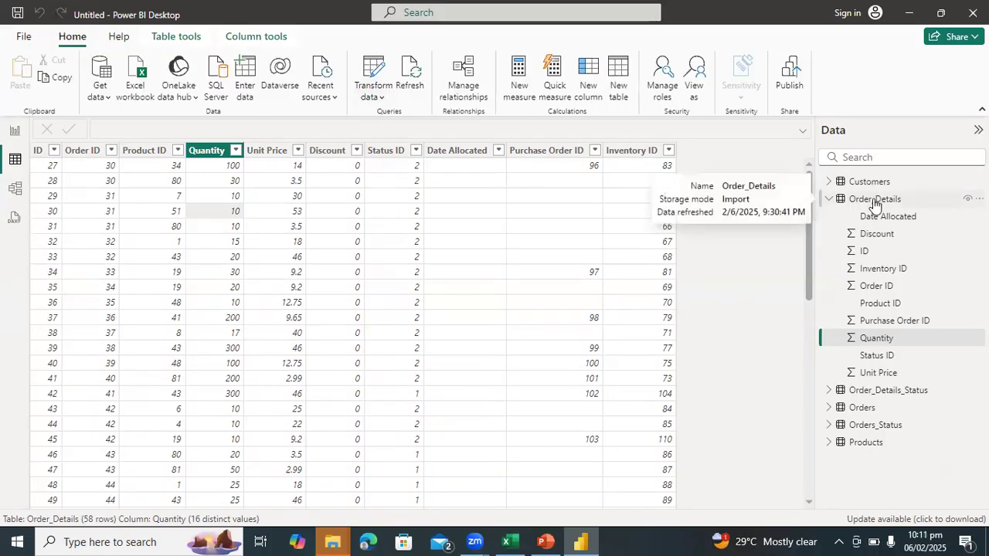
click(831, 201)
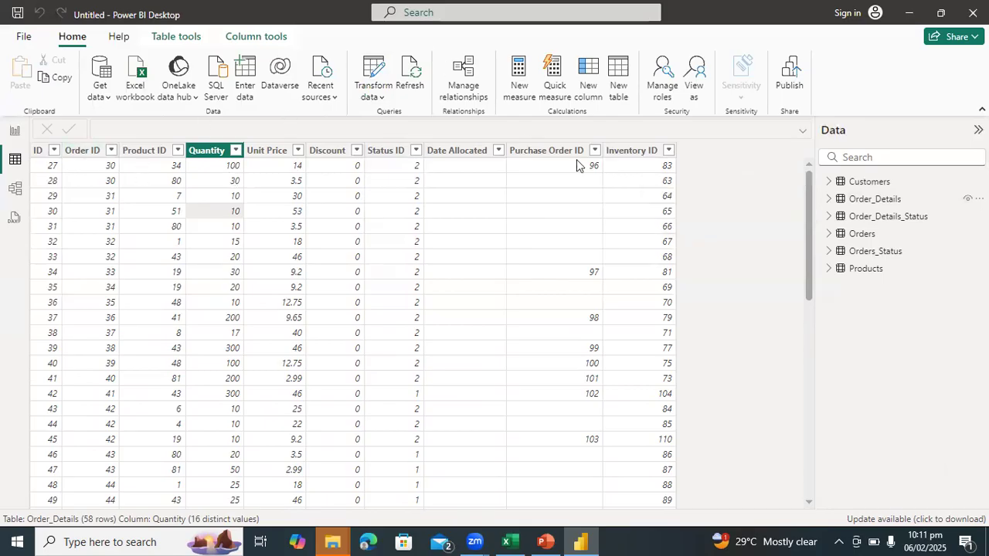
click(861, 203)
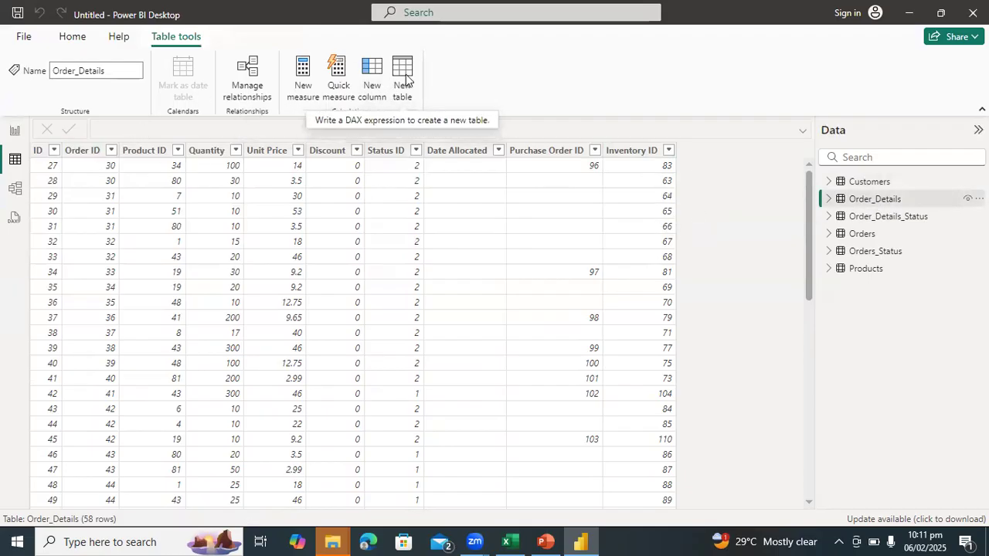
click(301, 82)
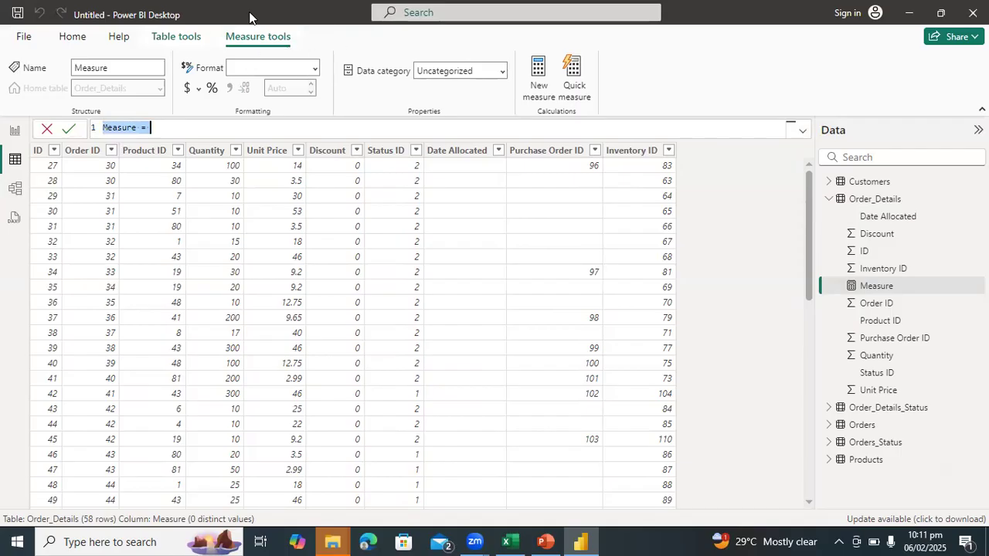
double_click(117, 128)
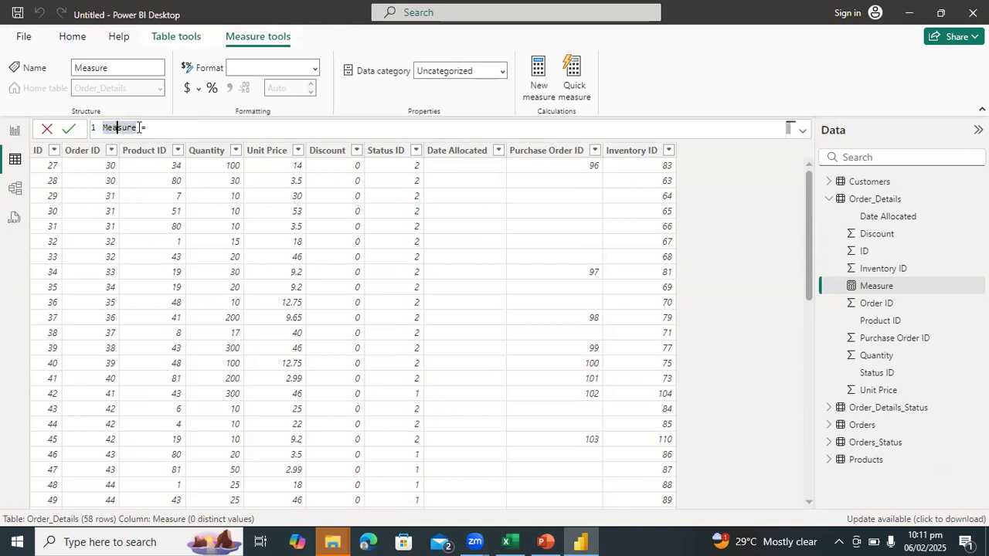
key(BackSpace)
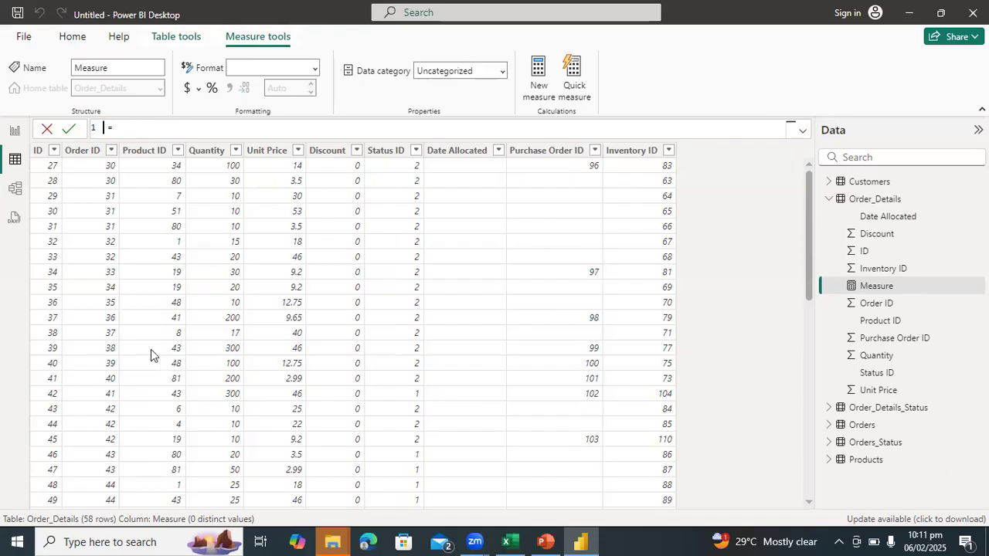
text(Total Qty)
- Begin the Total Qty formula with the SUM function and narrow the argument suggestions to names starting with order_
key(Right)
text(sum)
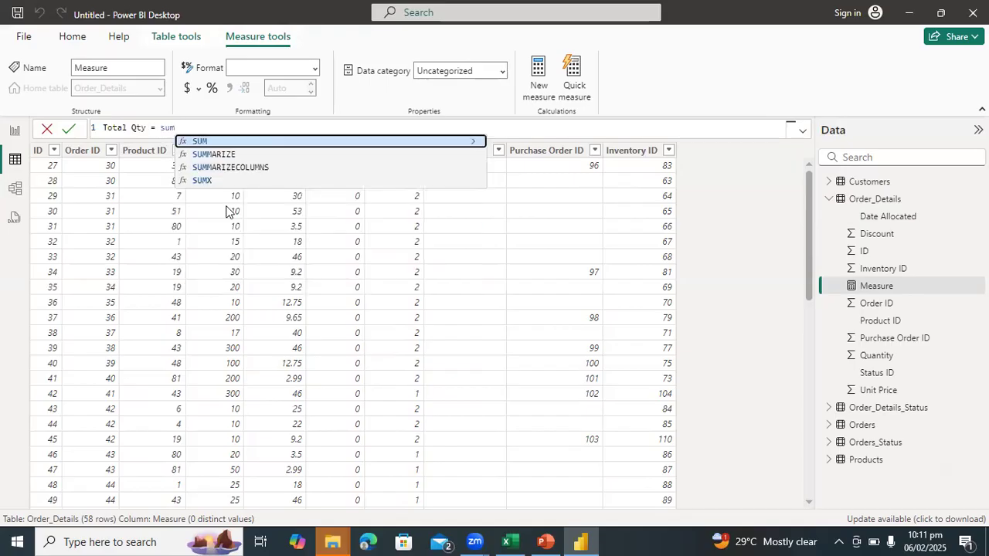
click(238, 142)
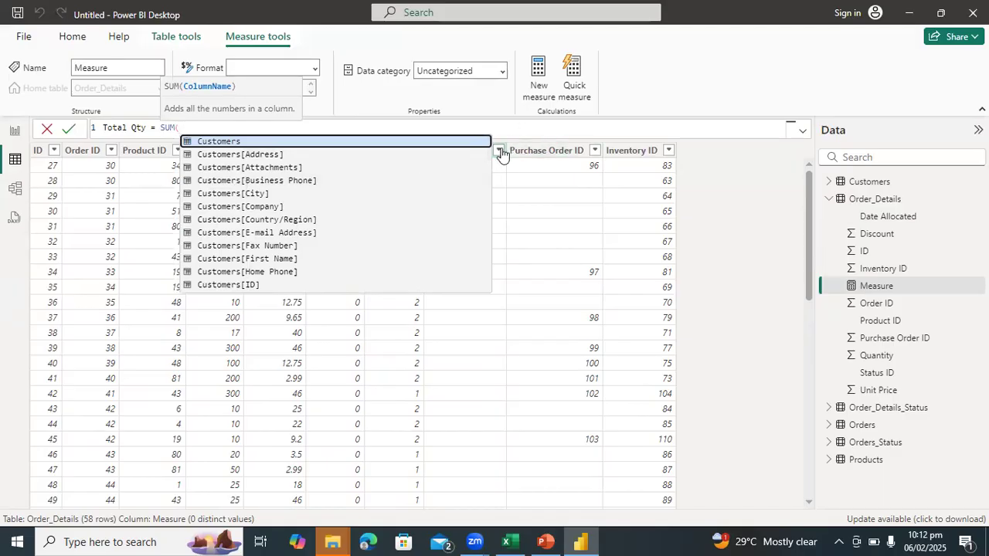
text(or)
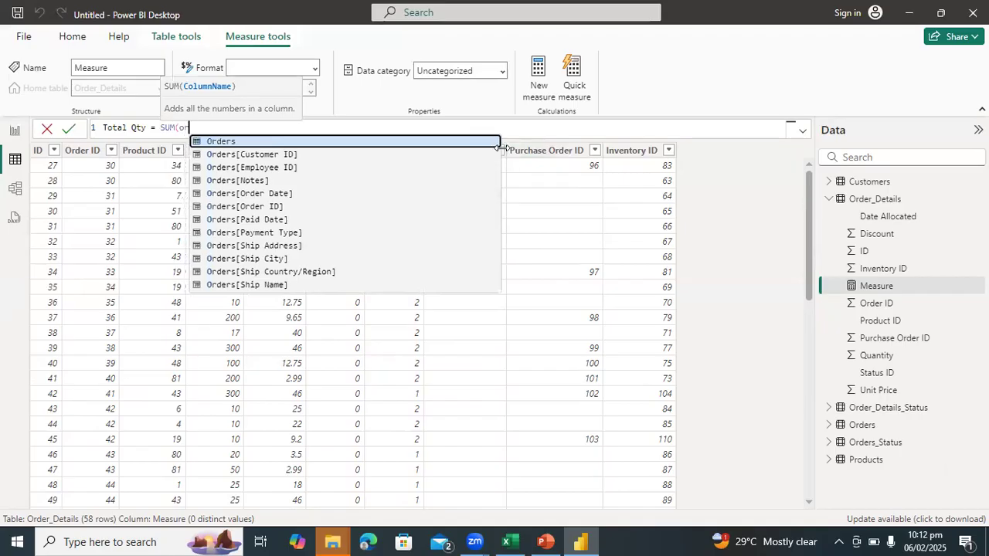
text(der)
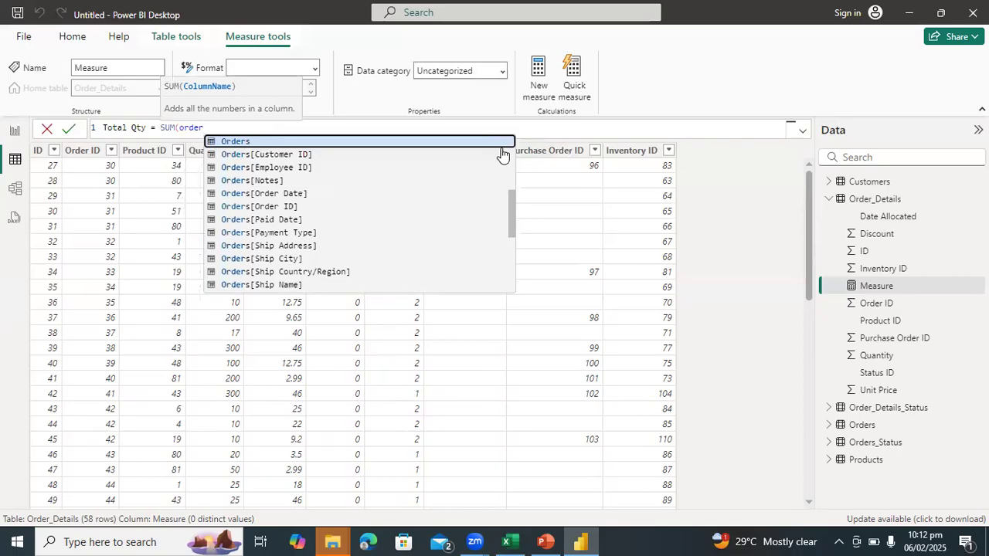
text( de)
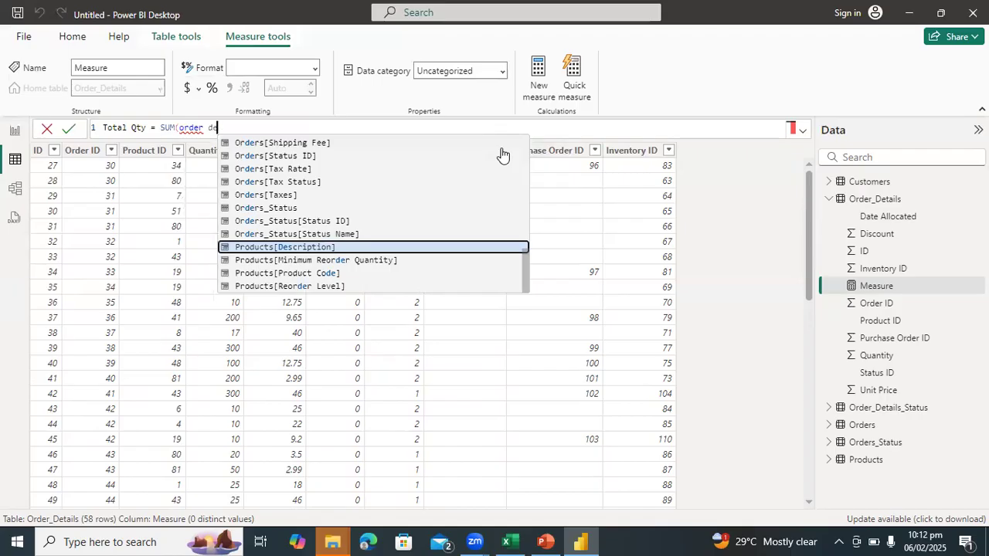
key(BackSpace)
key(BackSpace)
key(BackSpace)
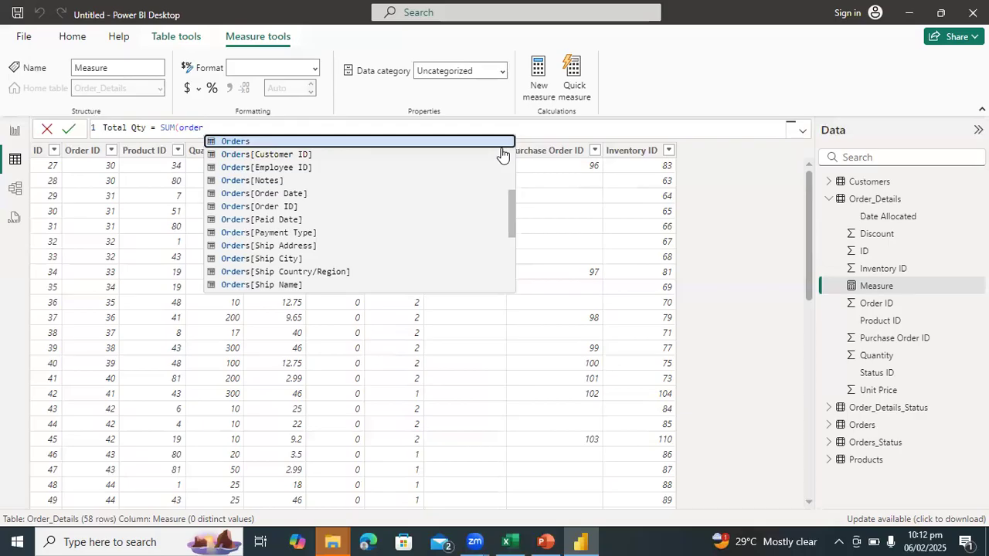
text(_)
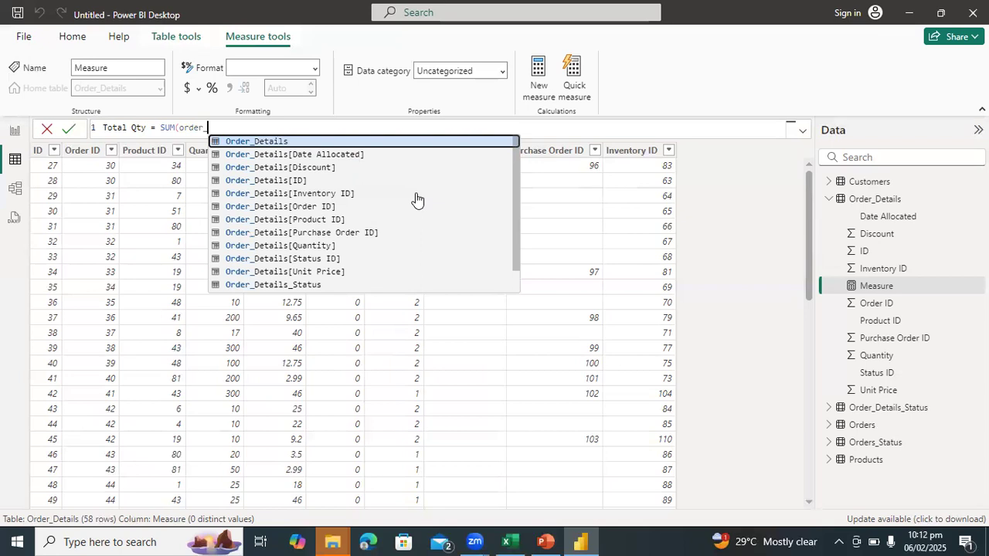
- Use Order_Details[Quantity] as the SUM argument, close the parenthesis and commit the Total Qty measure
key(Down)
key(Down)
key(Down)
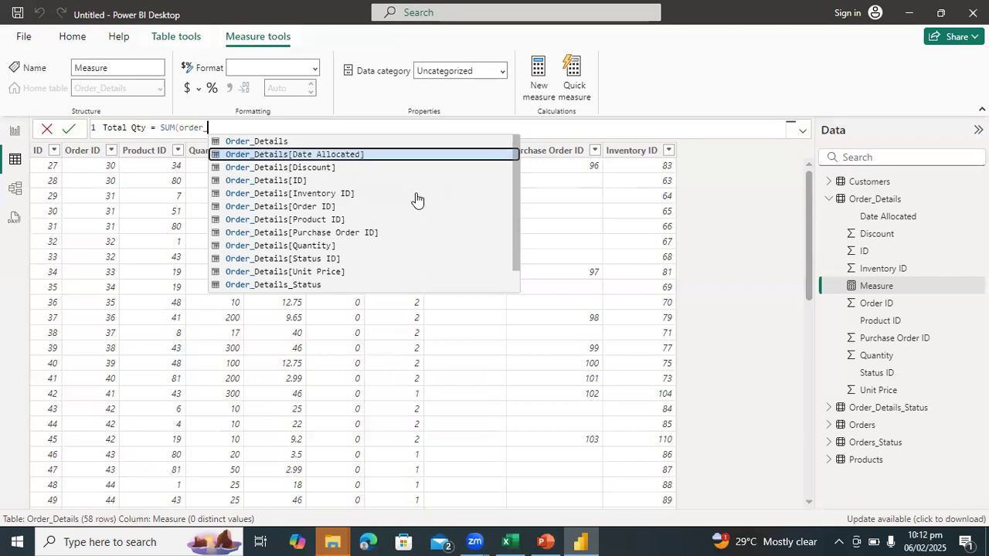
key(Down)
key(Down)
key(Down)
key(Down)
key(Down)
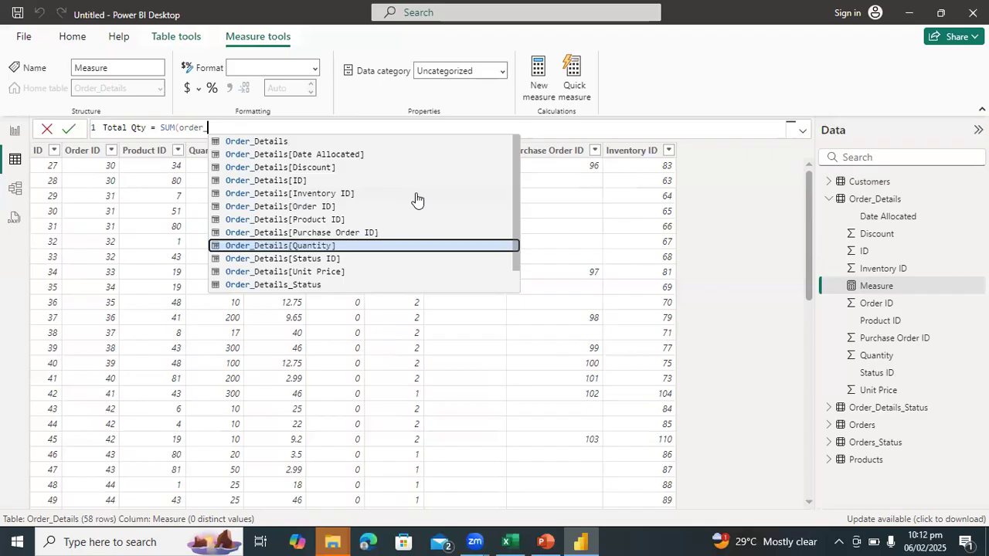
click(310, 246)
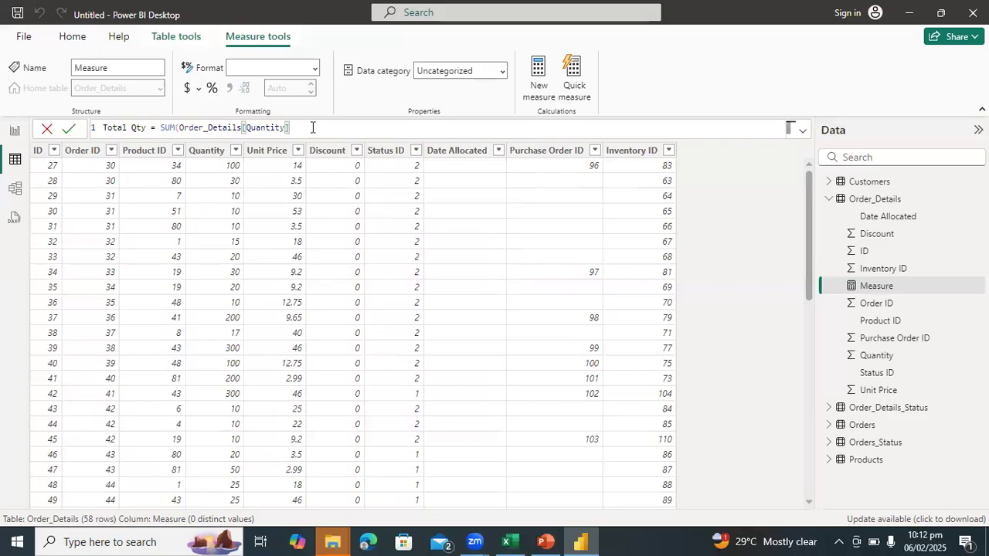
text())
key(Return)
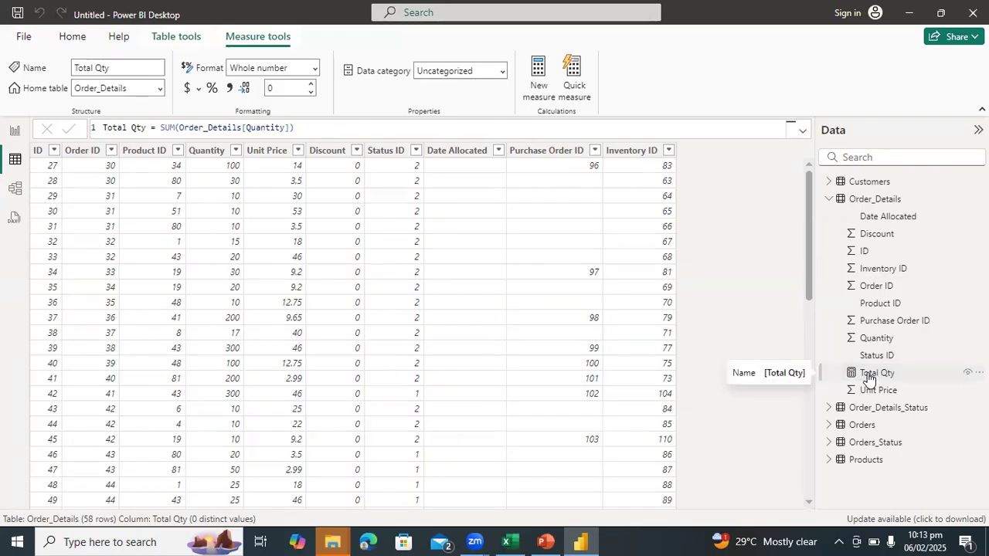
- Examine the parts of the Total Qty formula: the measure name, the SUM function and its Order_Details[Quantity] argument
click(317, 126)
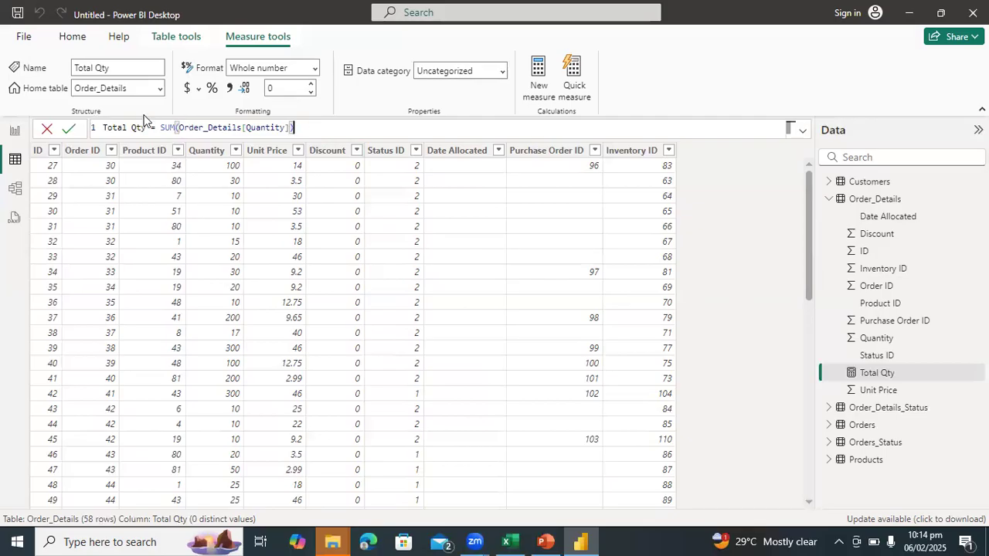
drag(161, 131, 179, 131)
click(353, 126)
drag(294, 128, 155, 128)
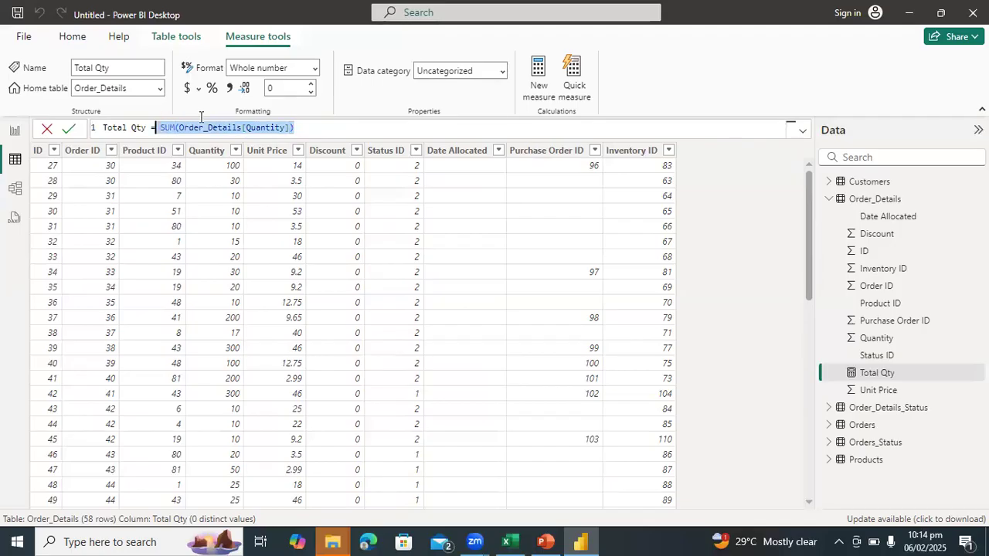
click(340, 128)
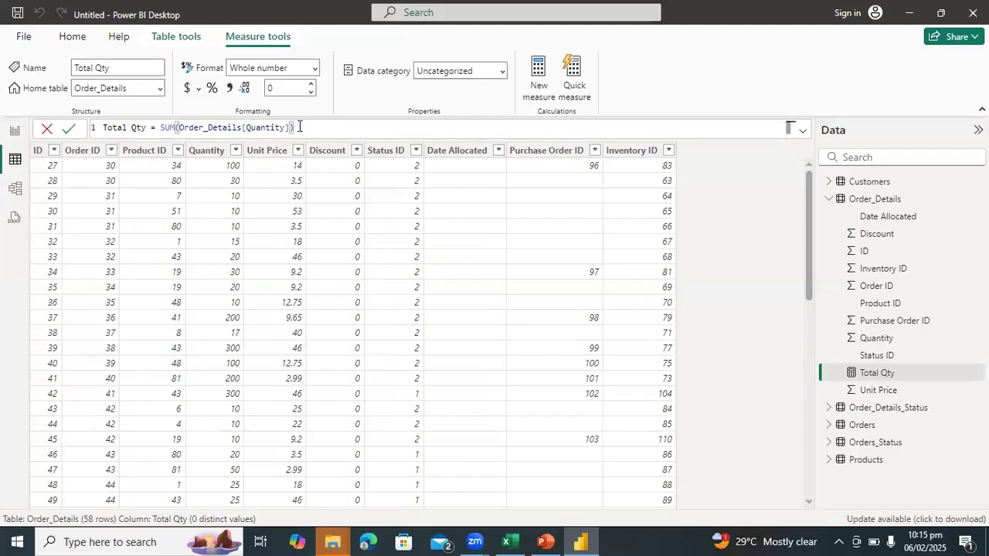
drag(293, 127, 103, 129)
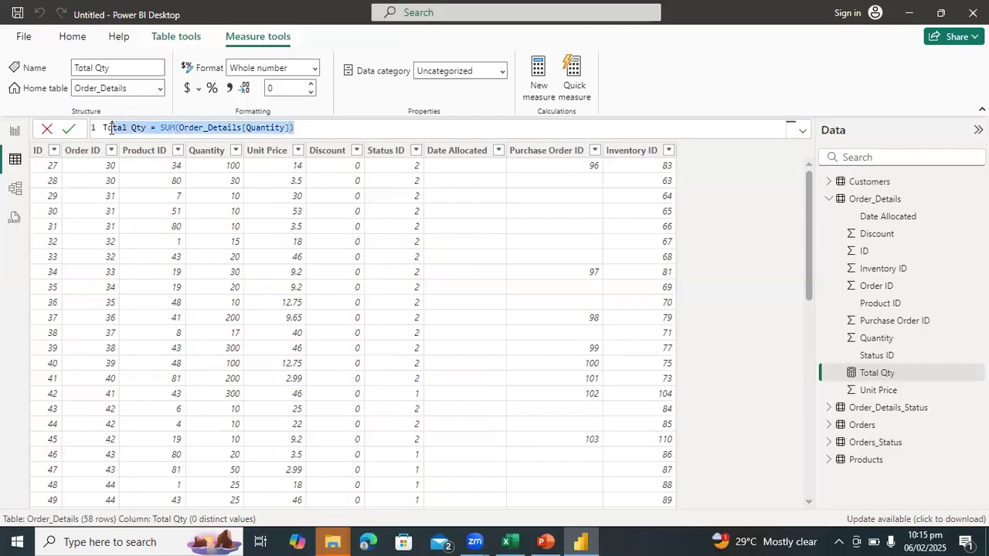
click(322, 129)
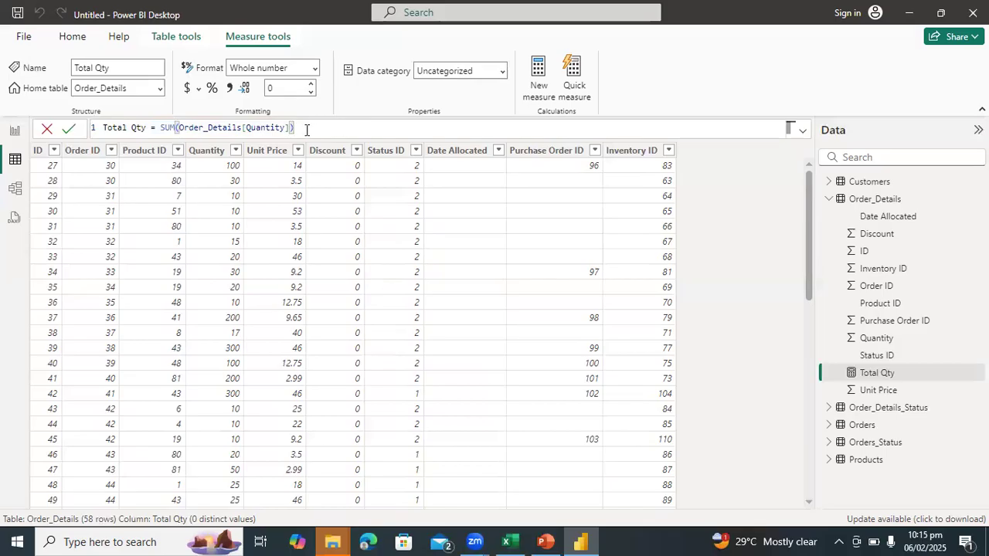
click(94, 126)
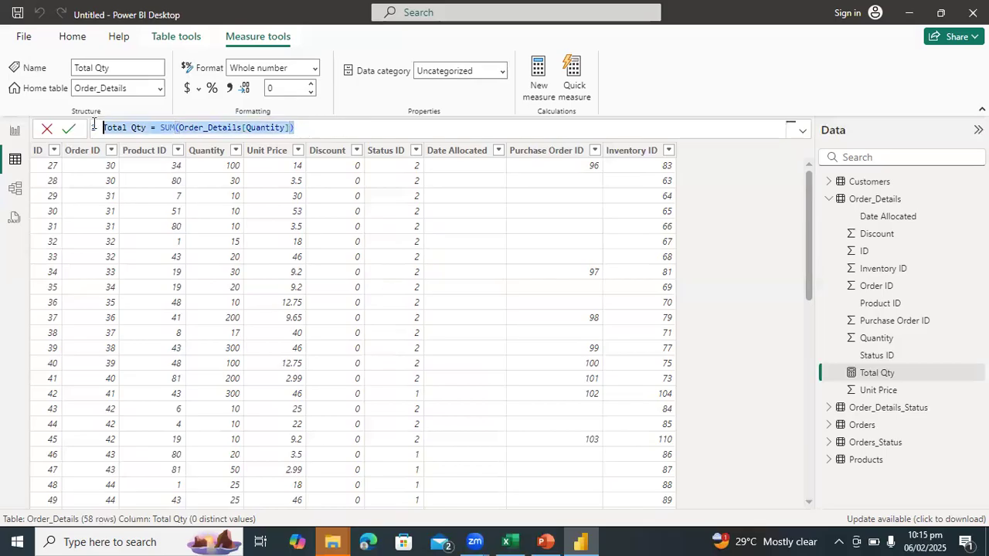
click(316, 127)
drag(299, 127, 94, 127)
click(318, 132)
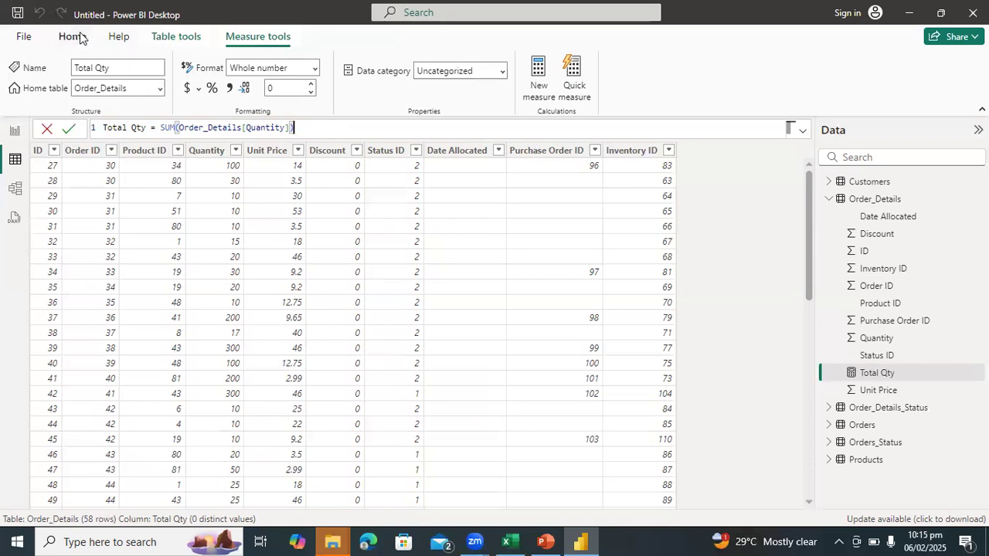
click(21, 38)
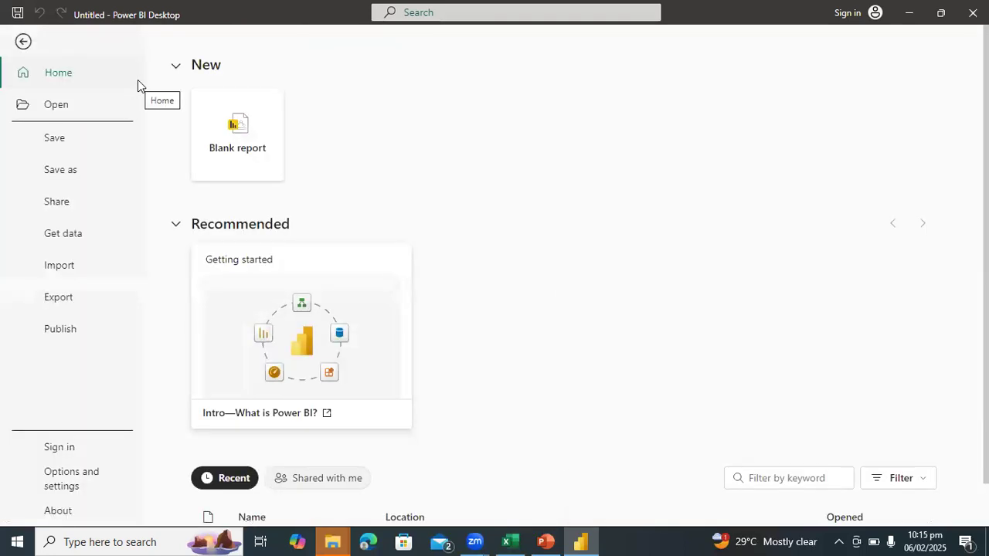
click(23, 42)
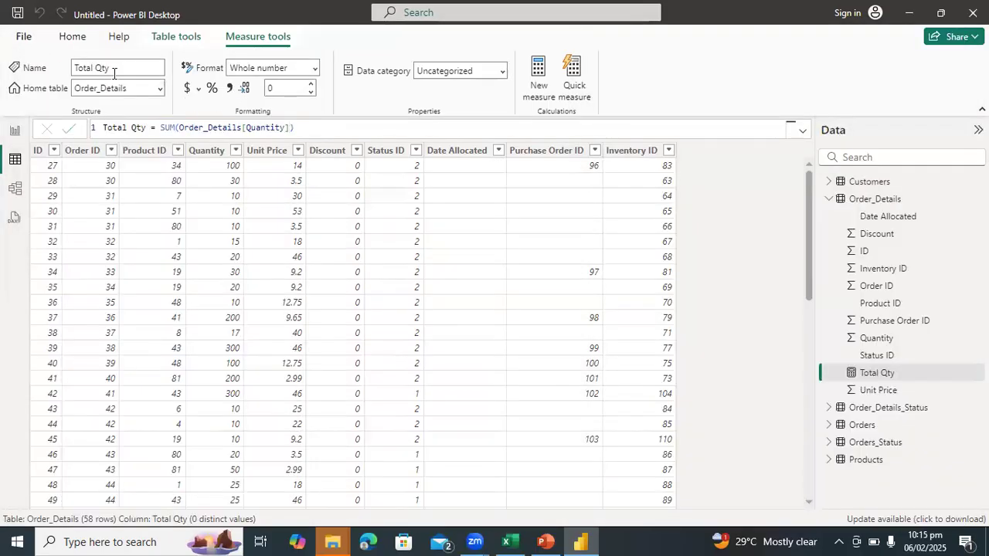
click(78, 39)
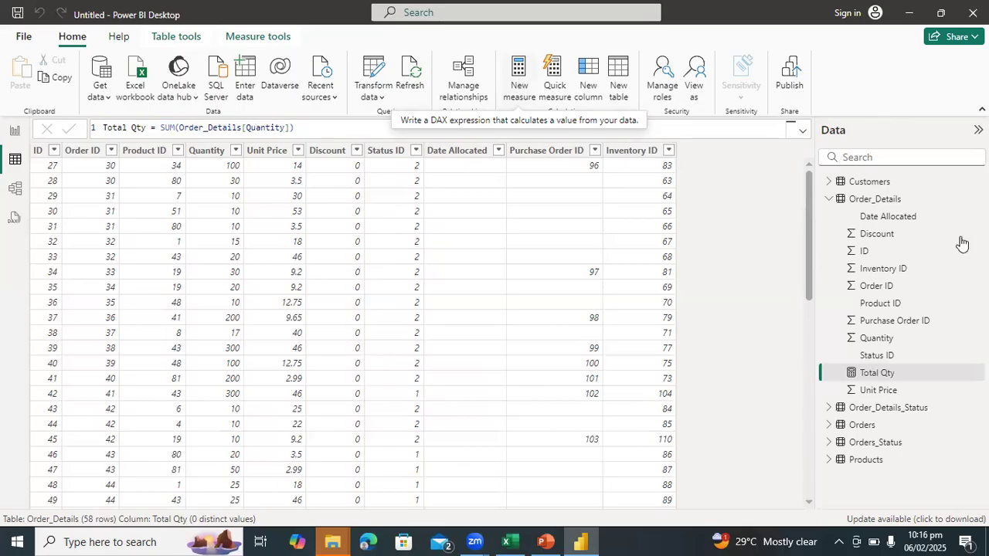
click(828, 200)
click(829, 199)
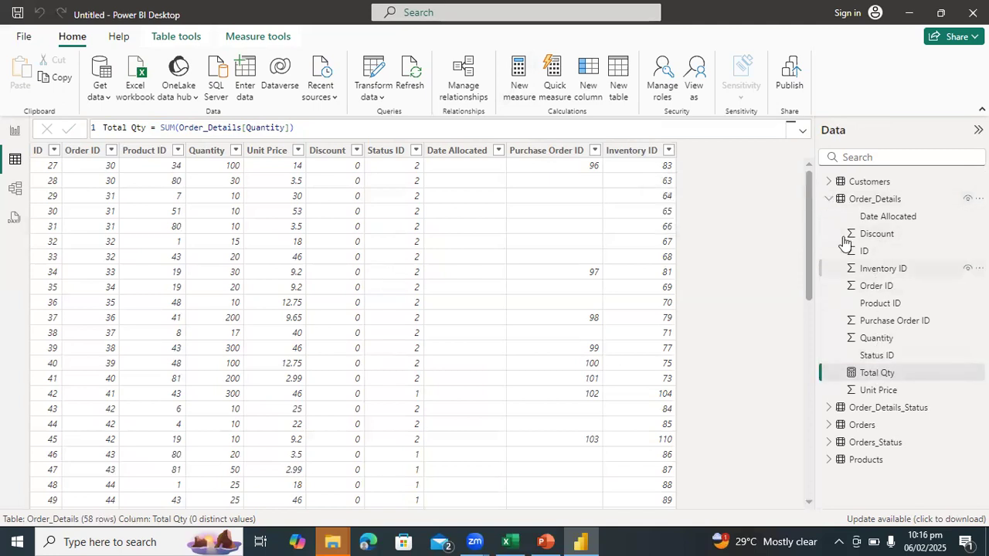
click(829, 199)
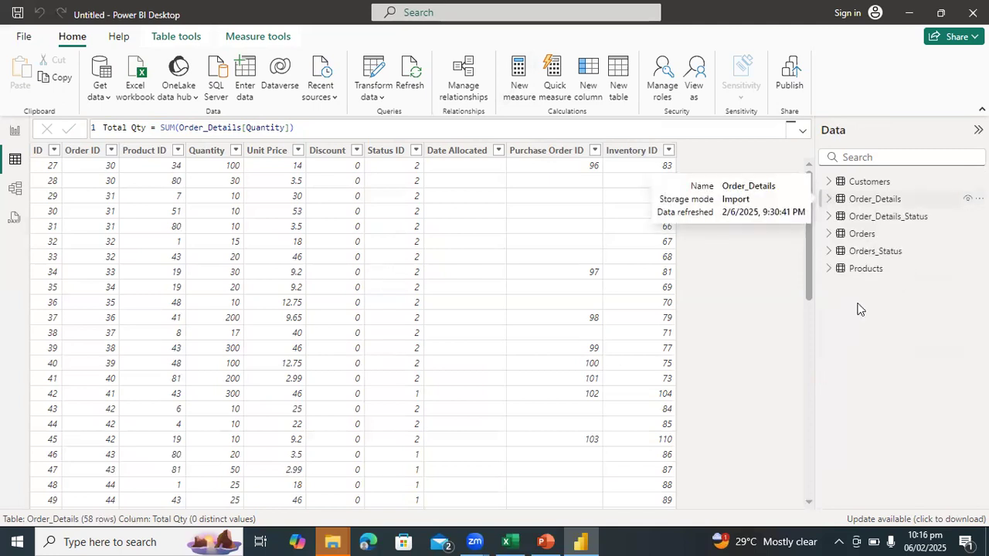
click(830, 199)
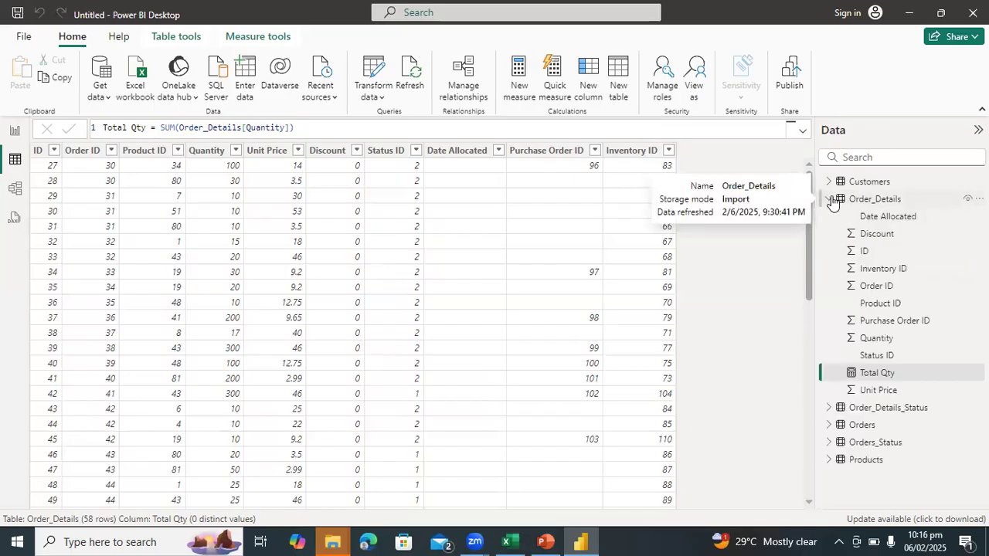
- Add a new calculated column to the Order_Details table and name it Amount
click(830, 200)
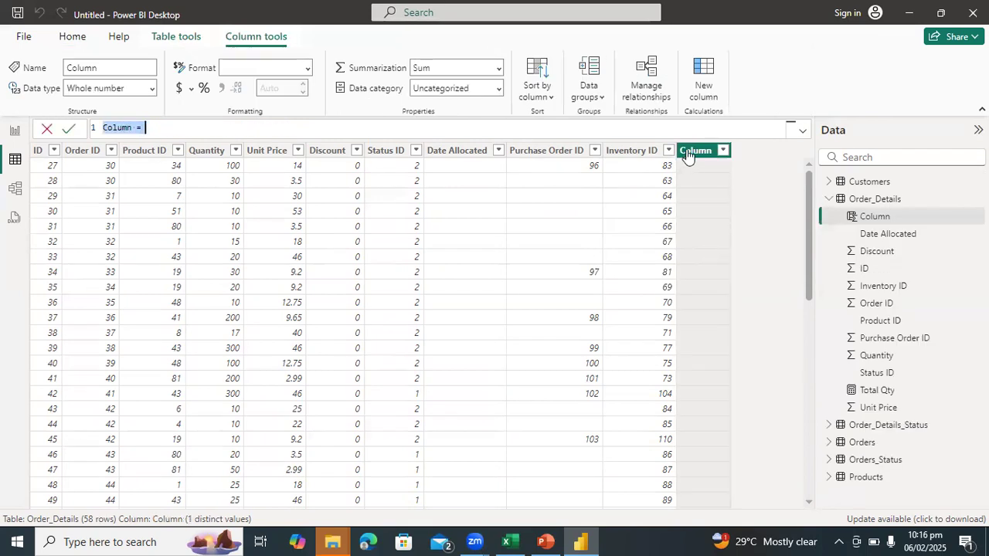
double_click(118, 126)
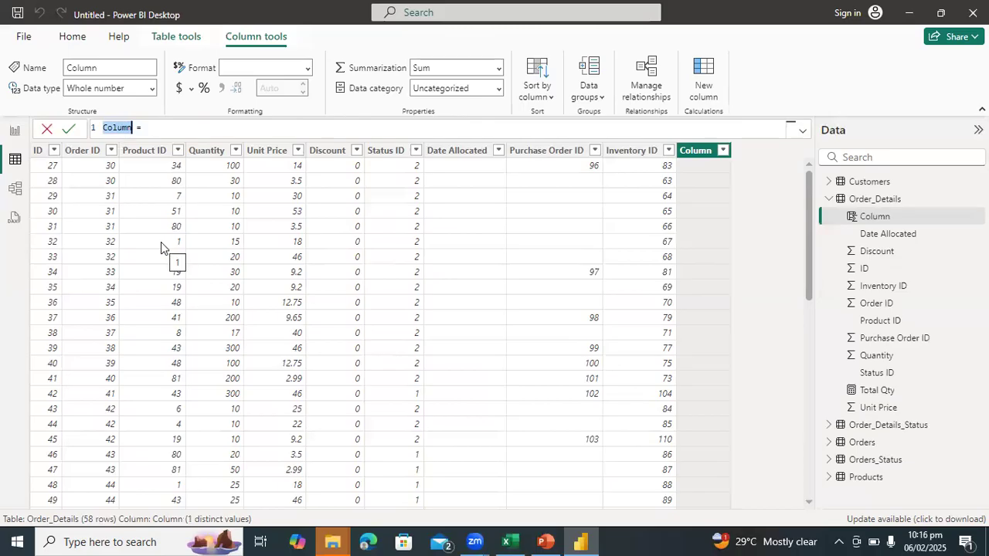
text(Amou)
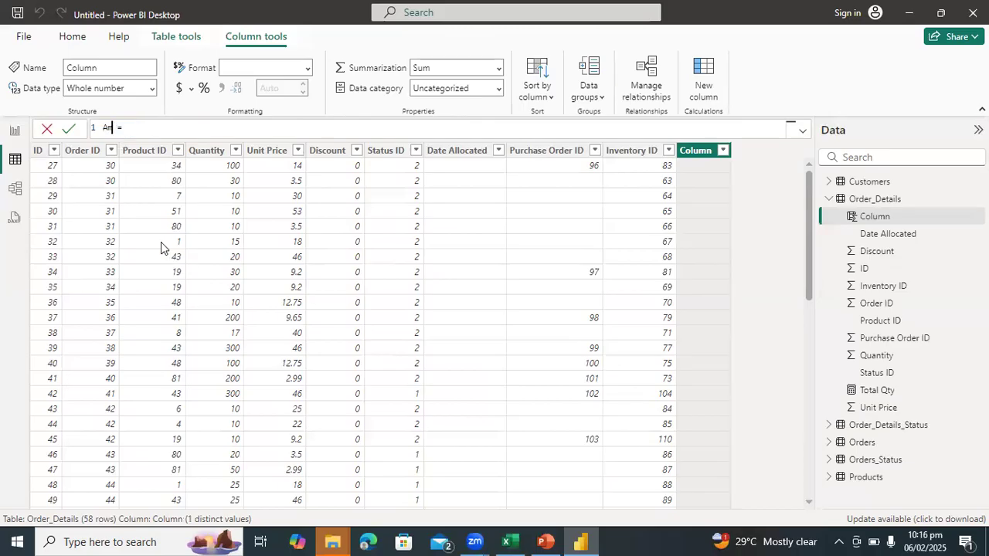
text(nt)
key(Return)
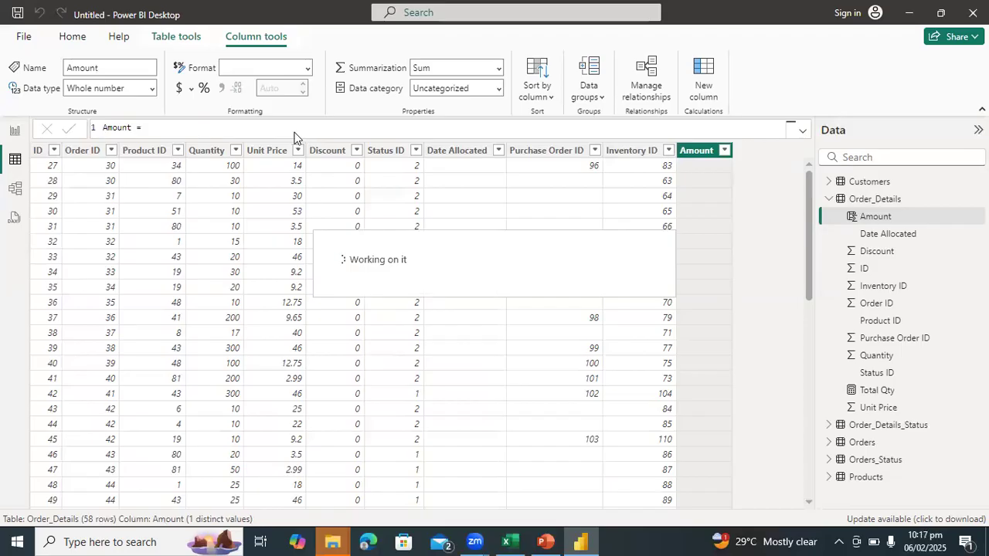
- Examine the column name and equals sign in the Amount formula, with the cursor placed in the formula
click(162, 131)
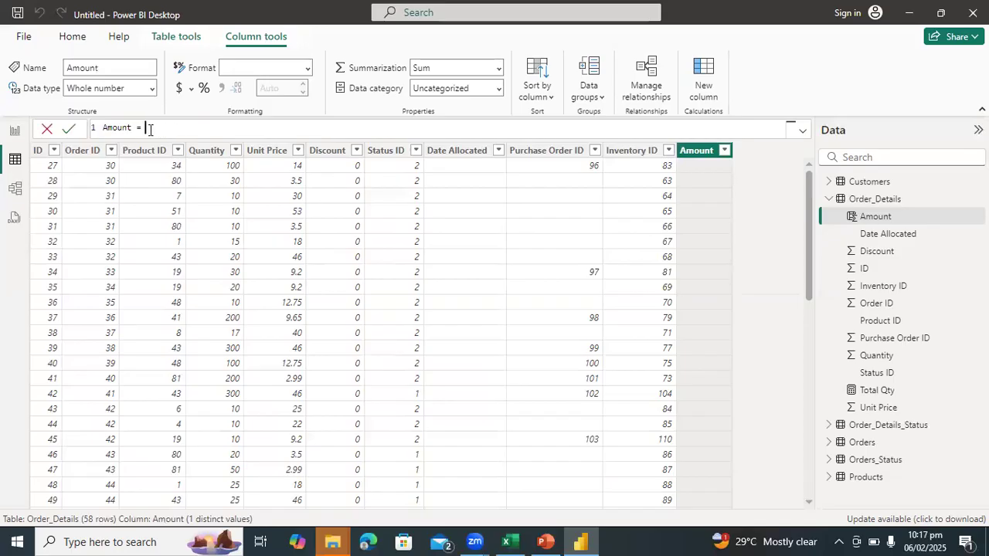
double_click(106, 127)
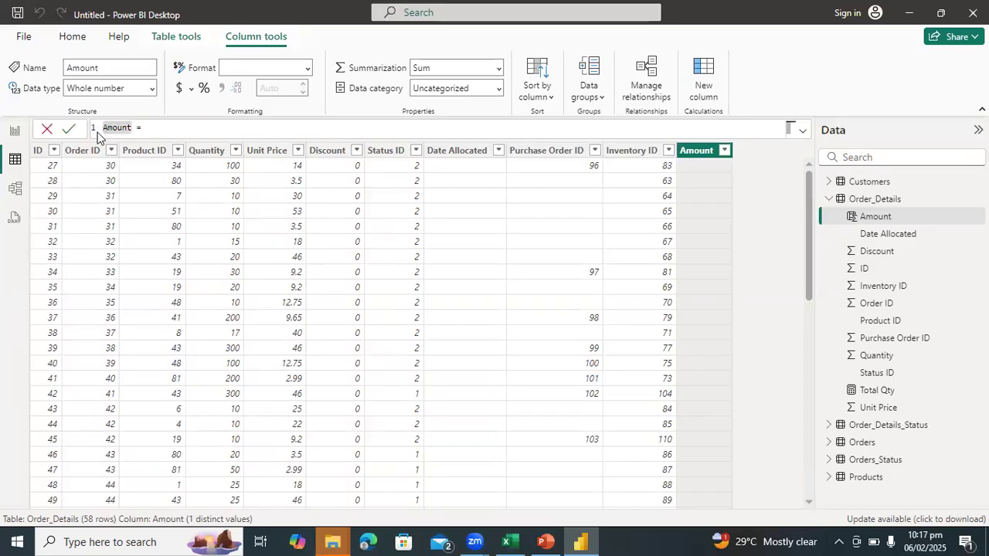
click(145, 128)
key(Left)
key(Left)
key(Left)
key(Left)
key(Left)
key(Left)
key(Left)
key(Left)
key(Left)
key(Right)
key(Right)
key(Right)
key(Right)
key(Right)
key(Right)
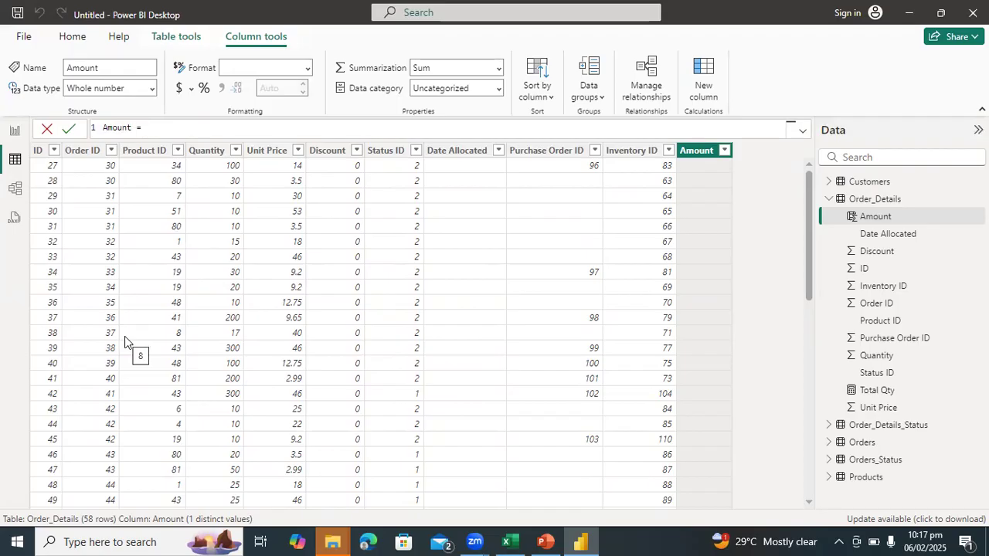
- Start the Amount column's expression with Order_Details[Quantity] and inspect its table and column parts
text(q)
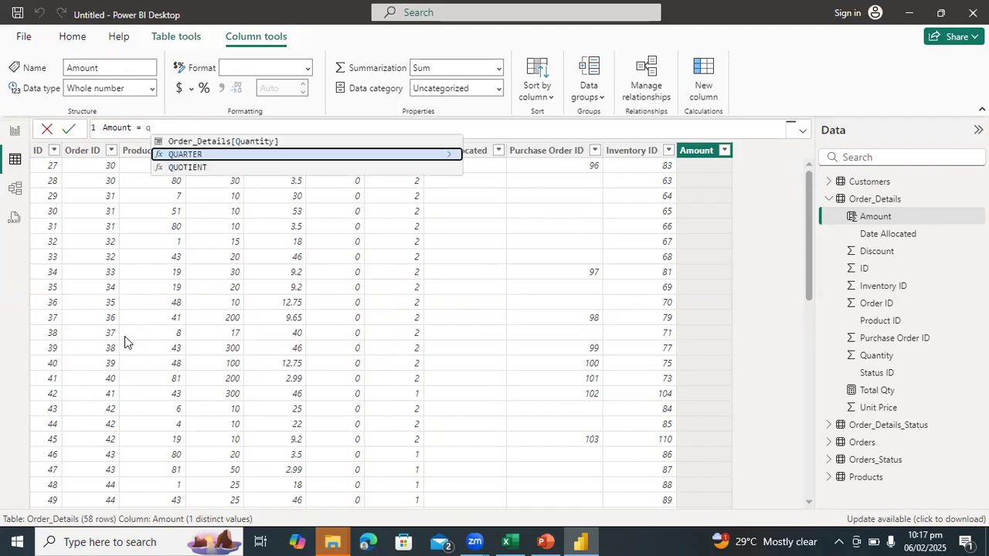
text(u)
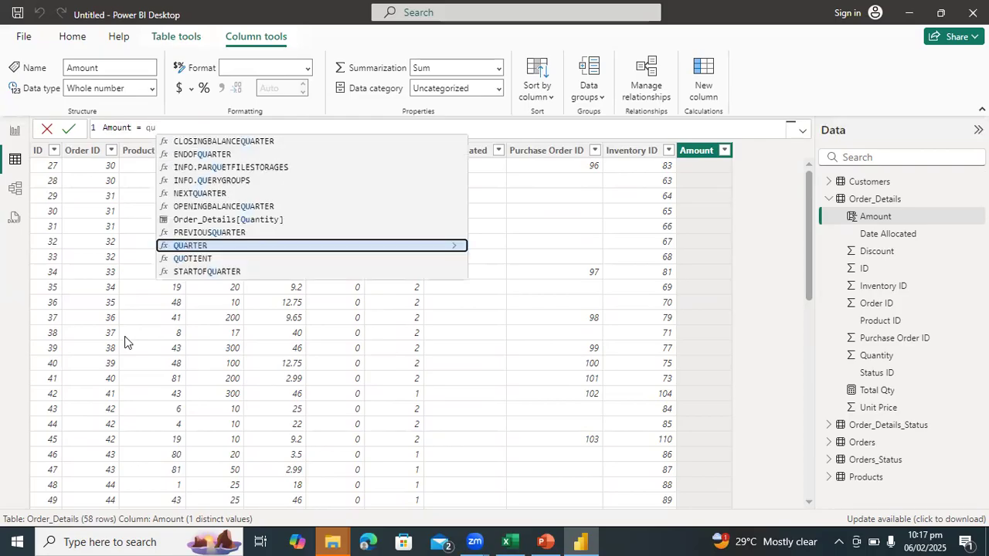
text(an)
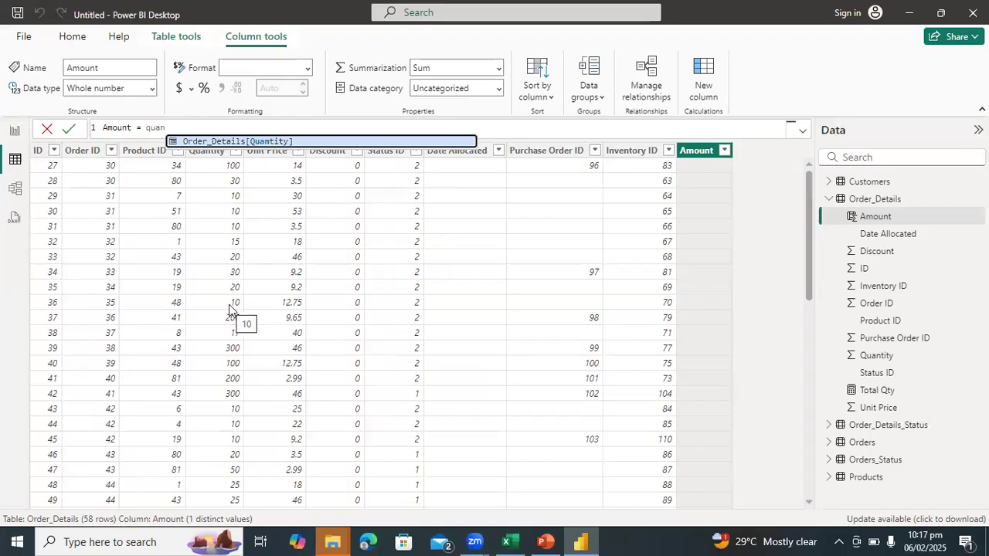
click(251, 142)
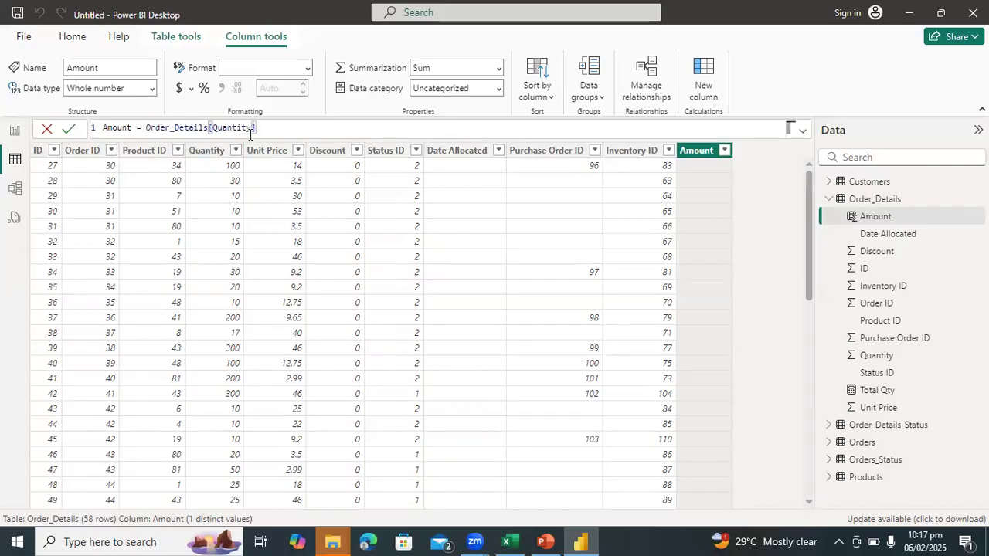
double_click(228, 127)
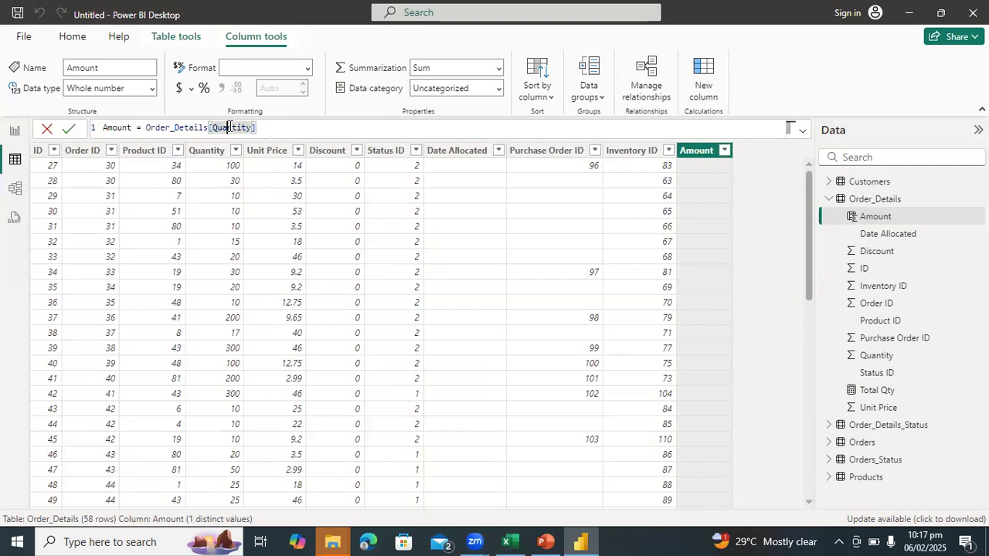
double_click(159, 128)
- Multiply the quantity by Order_Details[Unit Price] and commit the Amount column formula
click(275, 128)
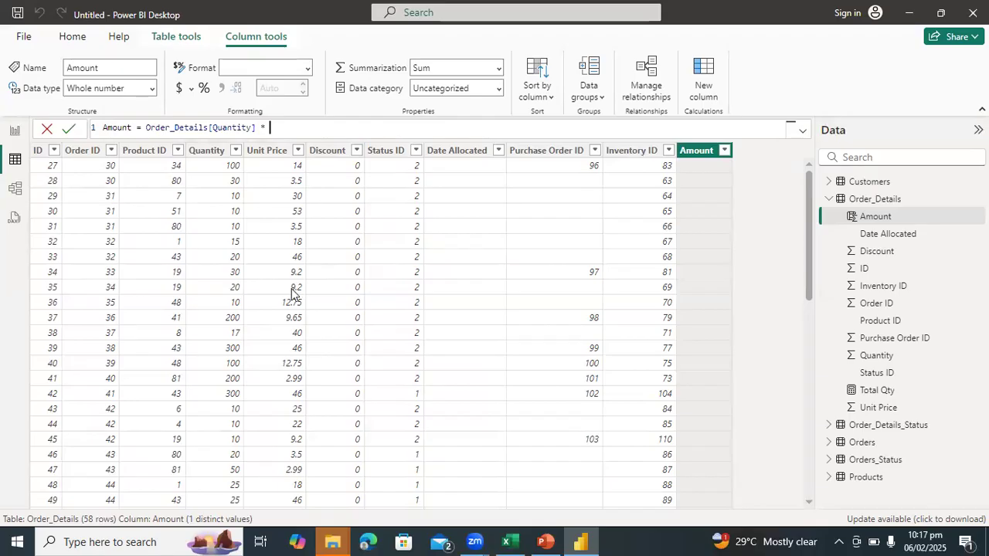
text(unit)
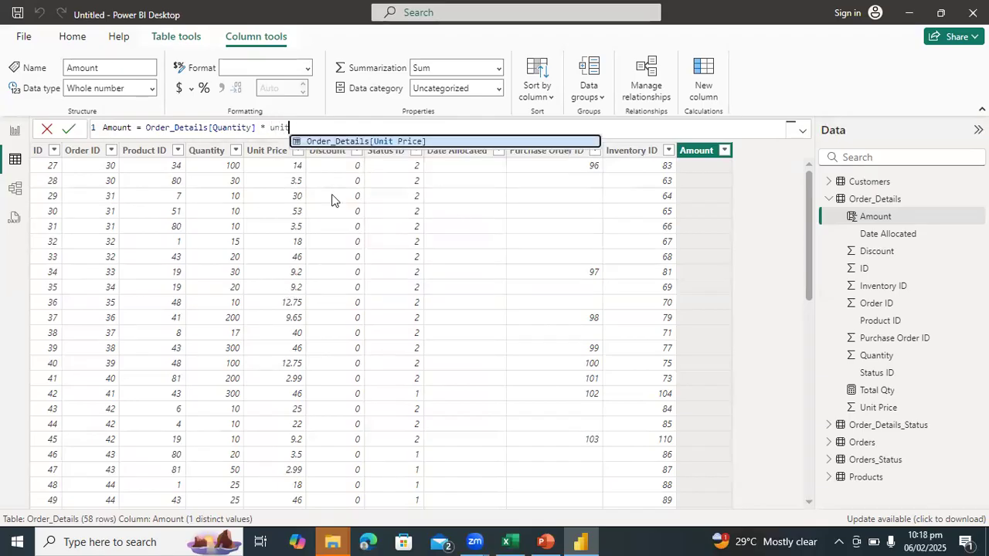
click(361, 144)
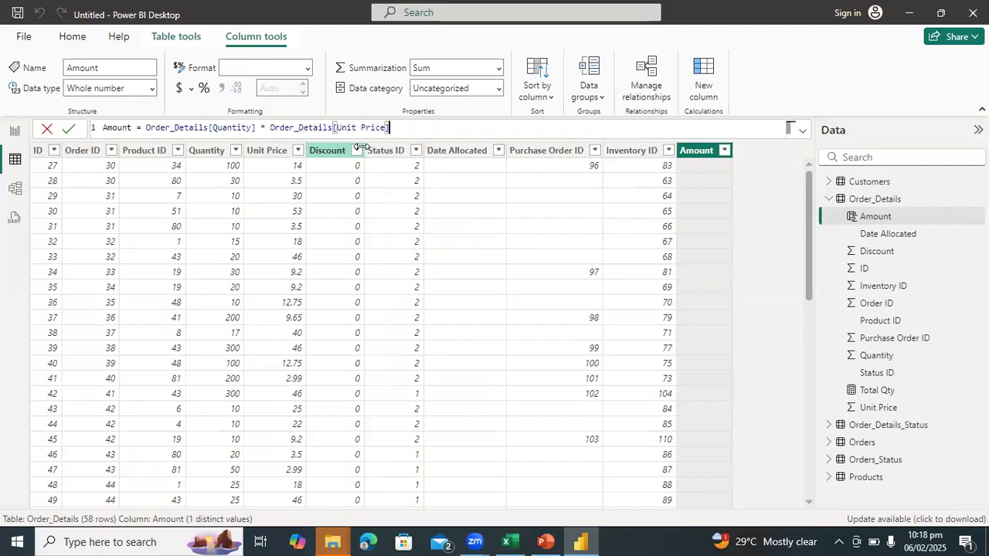
key(Return)
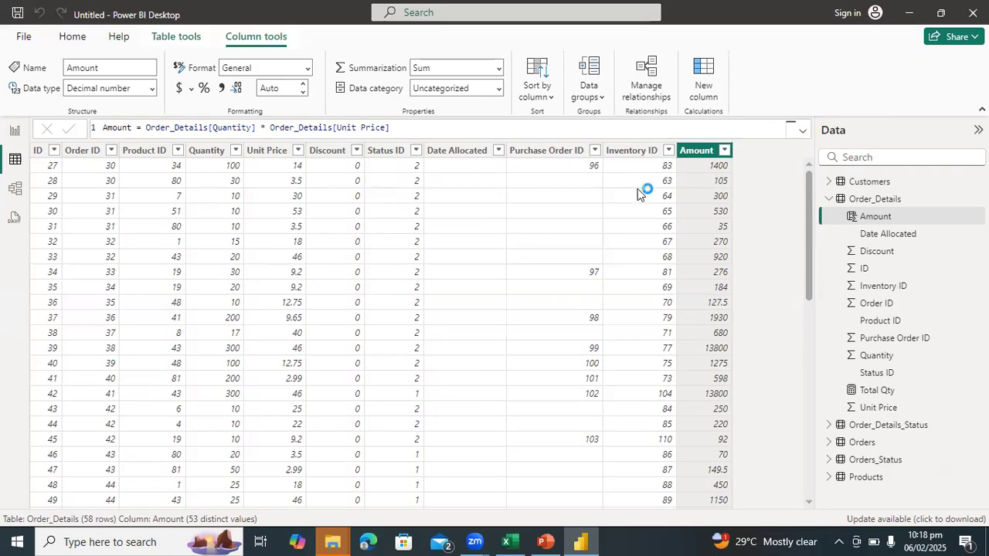
- Review the calculated Amount values in Order_Details and the table relationships in the model view
click(669, 196)
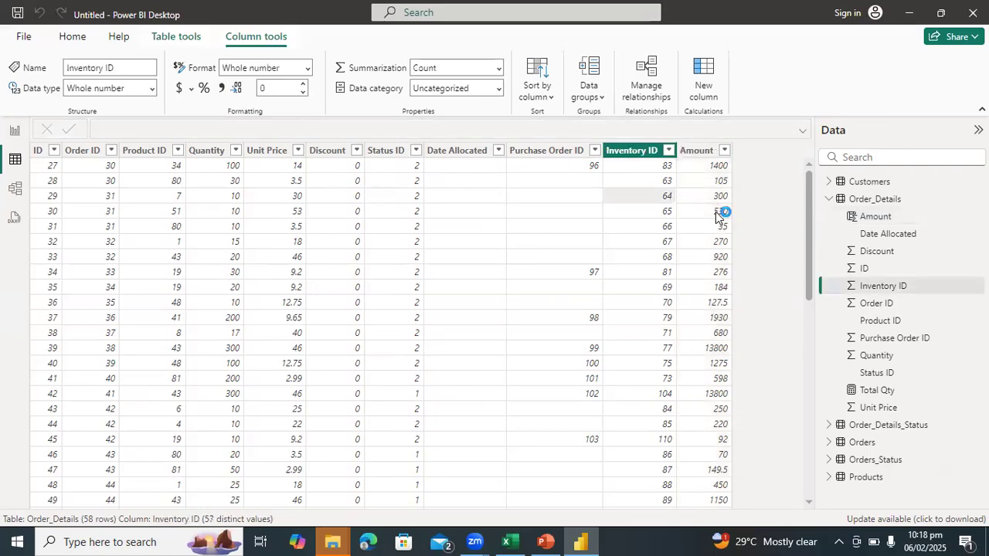
click(715, 214)
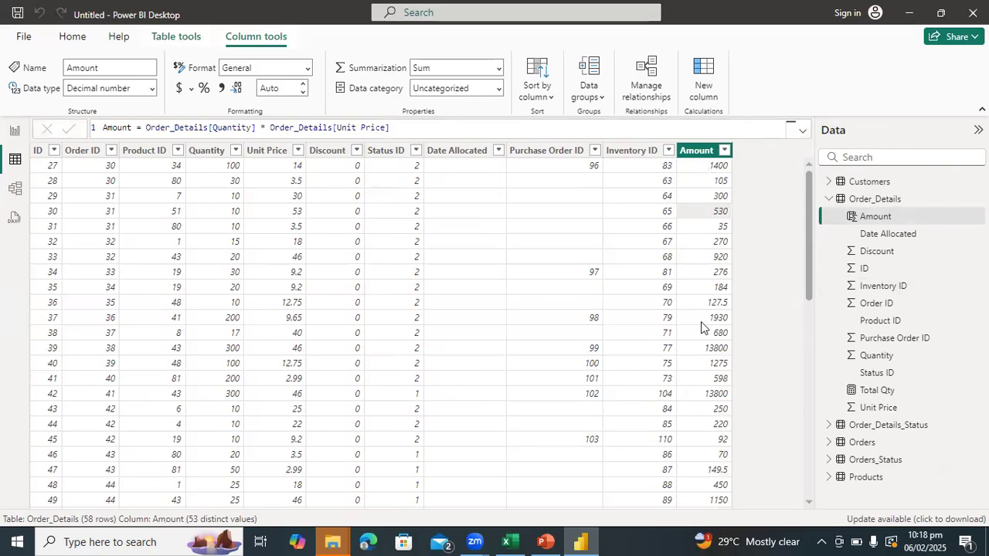
click(72, 37)
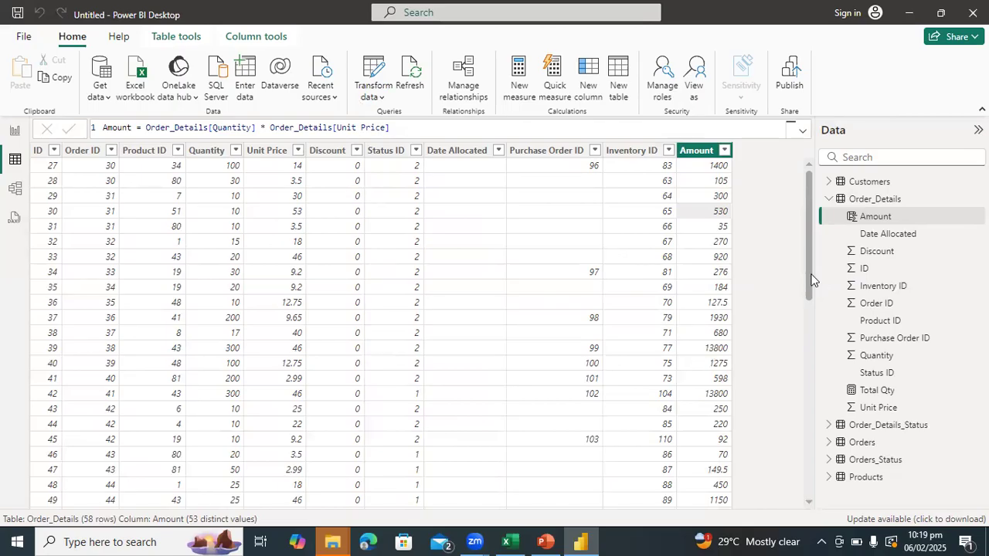
drag(811, 280, 810, 192)
click(16, 192)
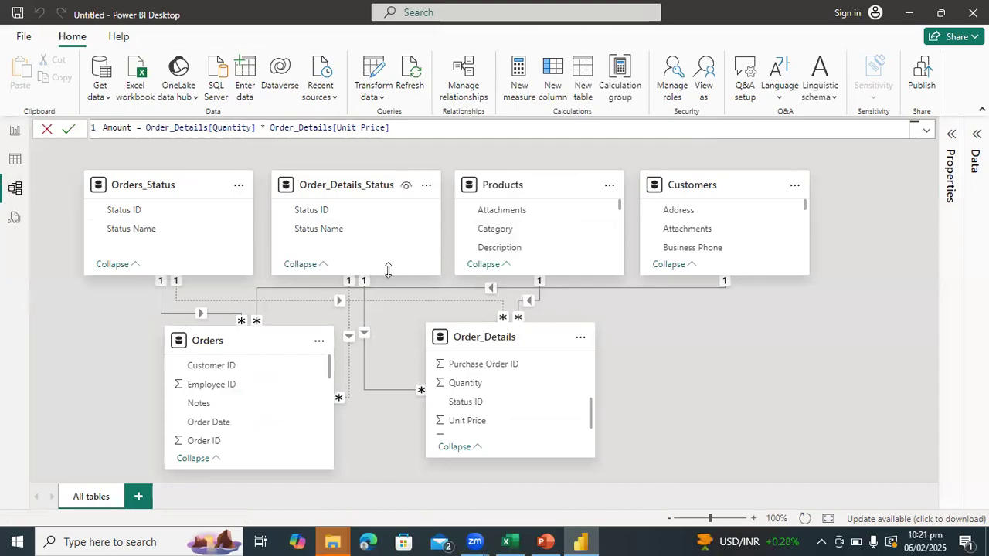
- Refresh the data from the table view and collapse the Order_Details field list
click(15, 159)
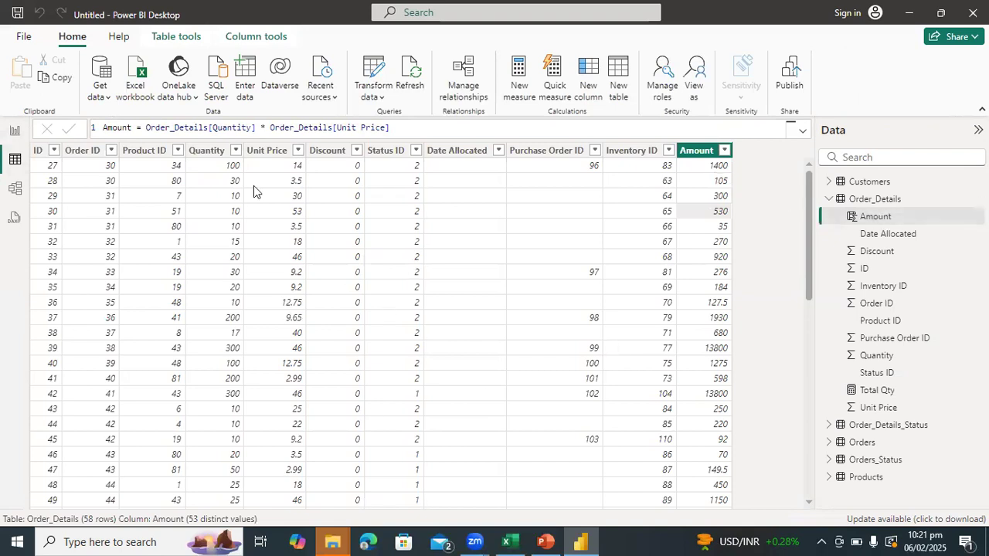
click(411, 73)
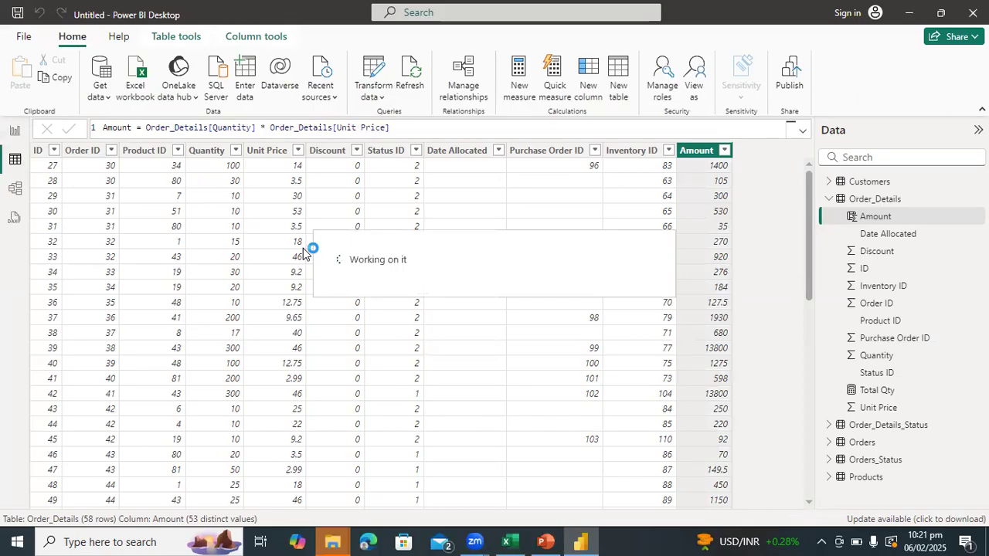
click(830, 198)
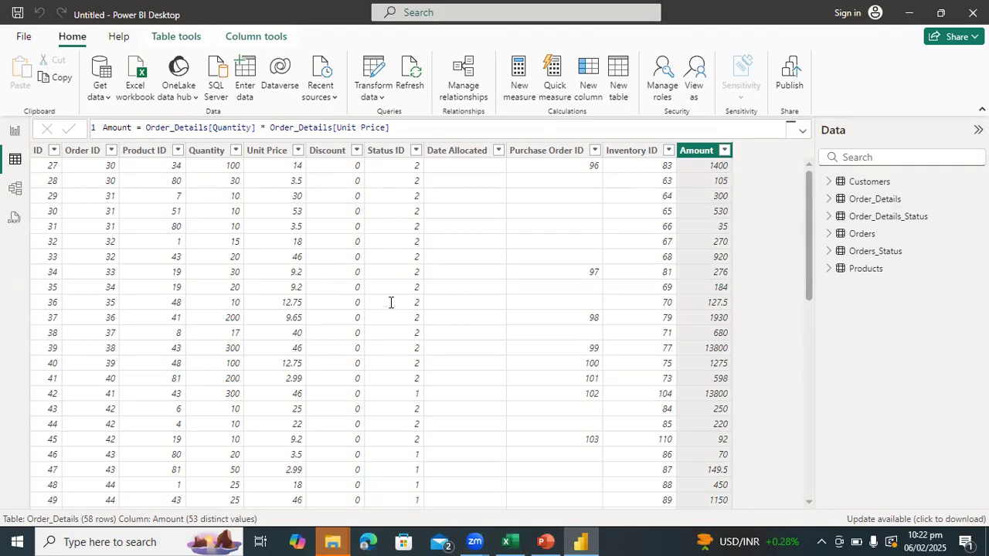
- Switch to PowerPoint and review the Summary of Objectives bullets from Importing Data to DAX
key(alt+Tab)
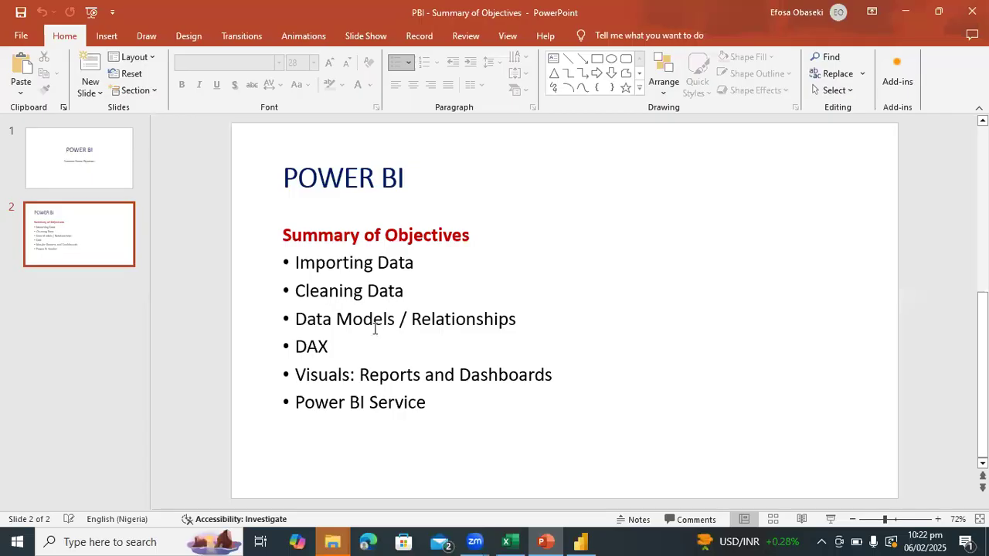
click(325, 340)
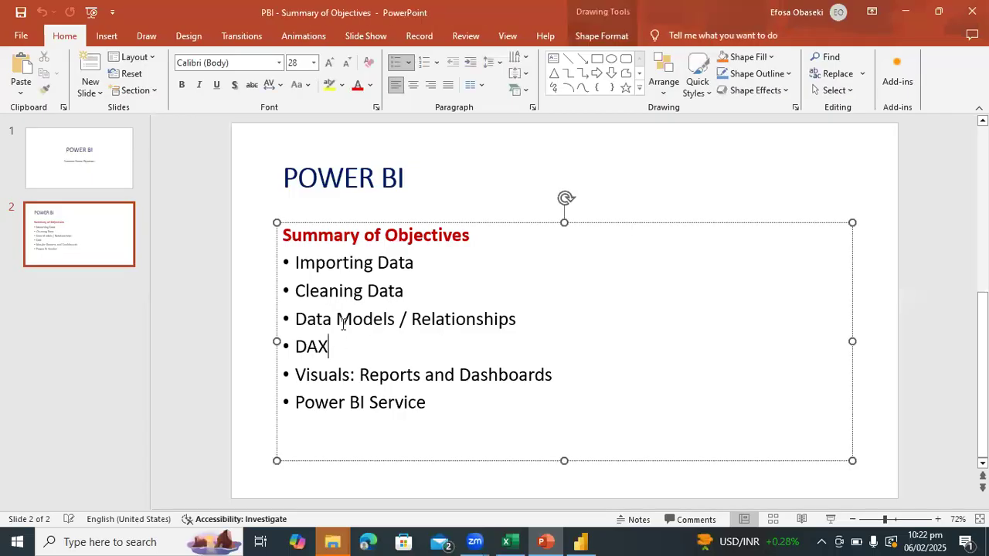
click(516, 323)
click(407, 290)
drag(417, 264, 264, 263)
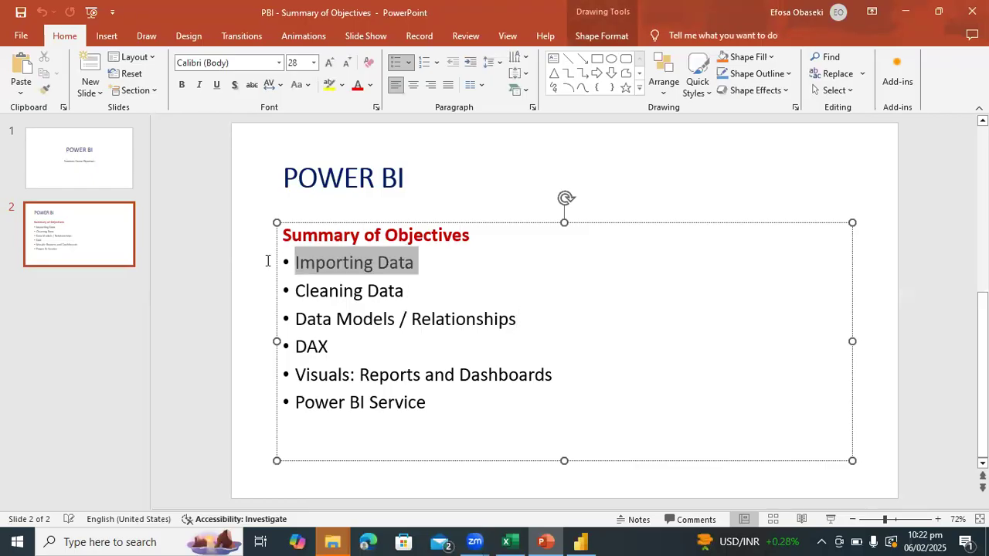
click(404, 290)
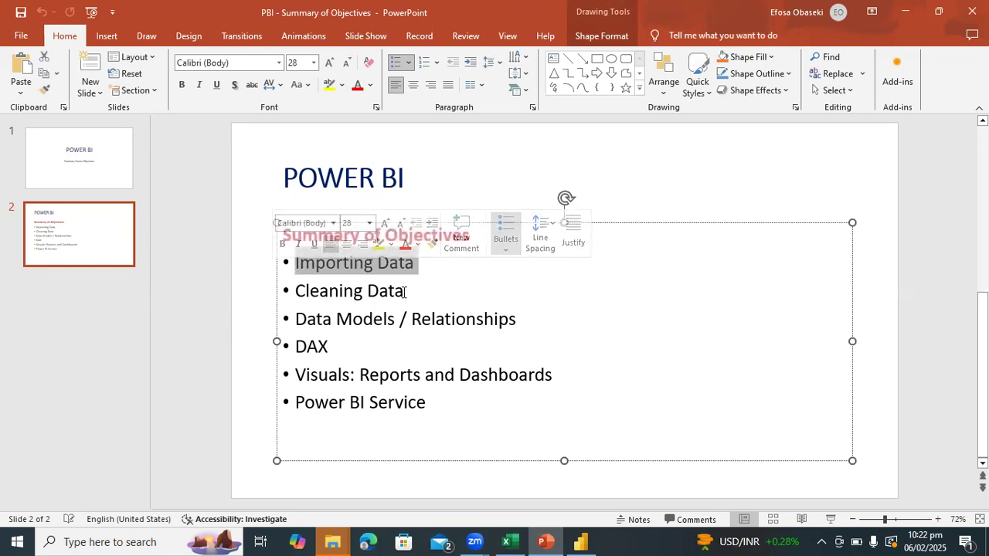
drag(403, 290, 339, 292)
click(450, 324)
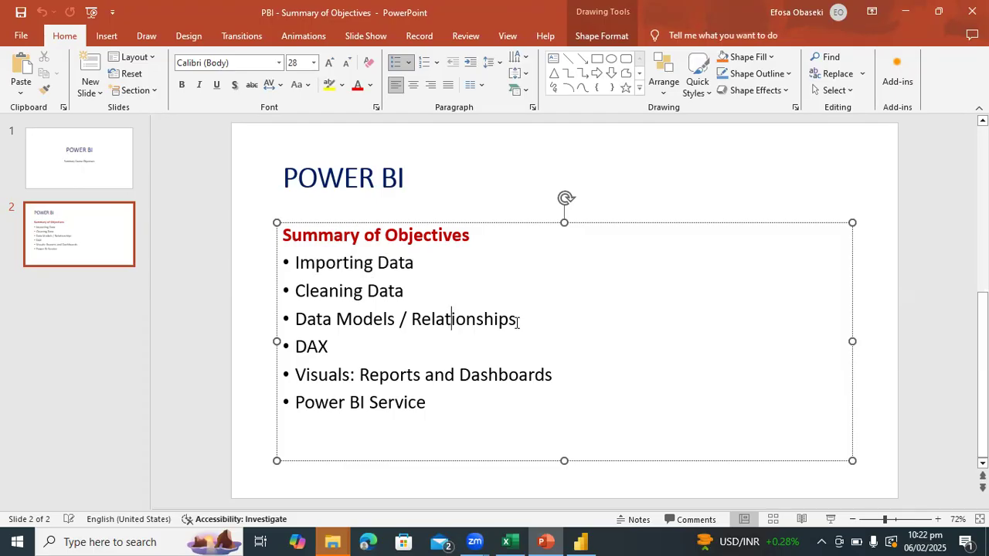
click(873, 298)
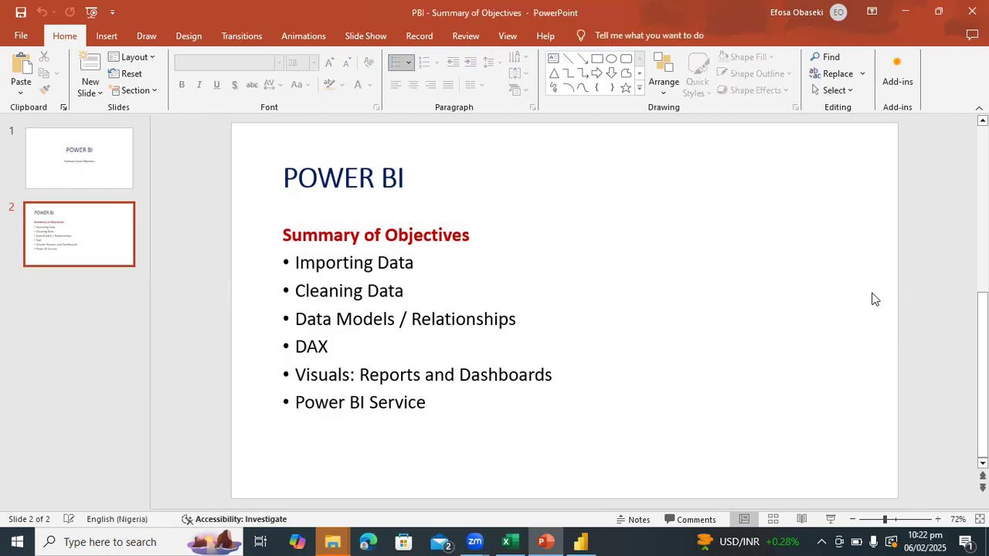
click(330, 346)
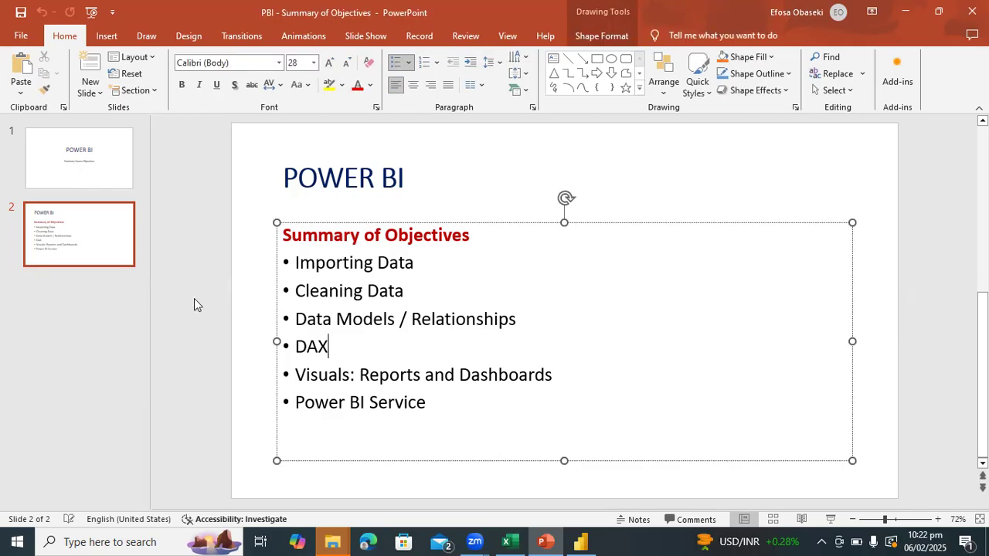
- Return to Power BI Desktop and review the Amount formula and the Quantity column of Order_Details
click(905, 11)
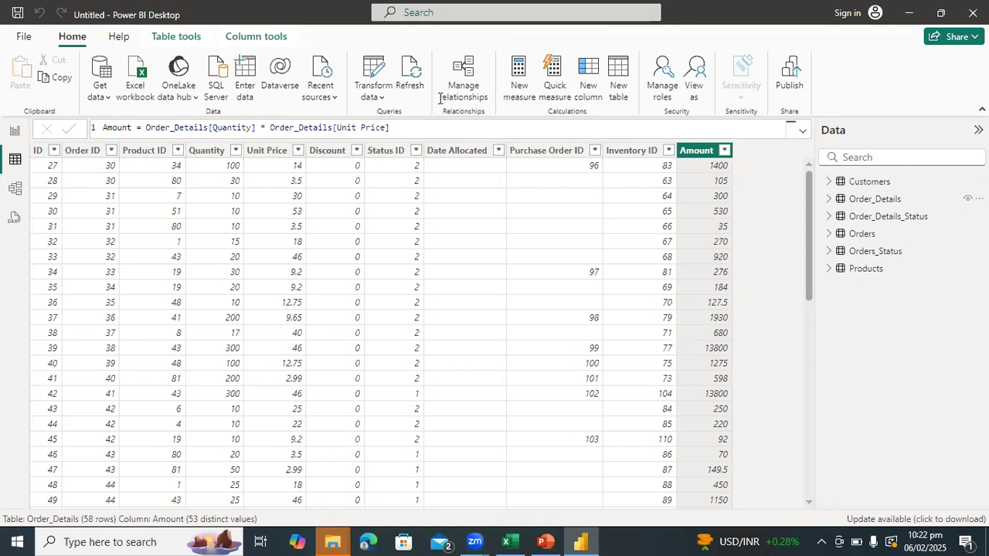
click(415, 131)
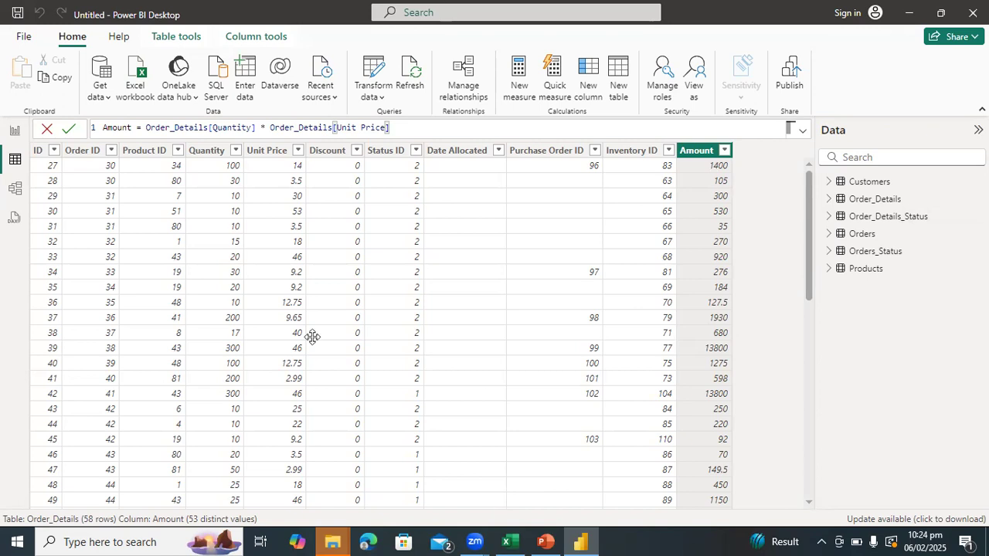
click(223, 308)
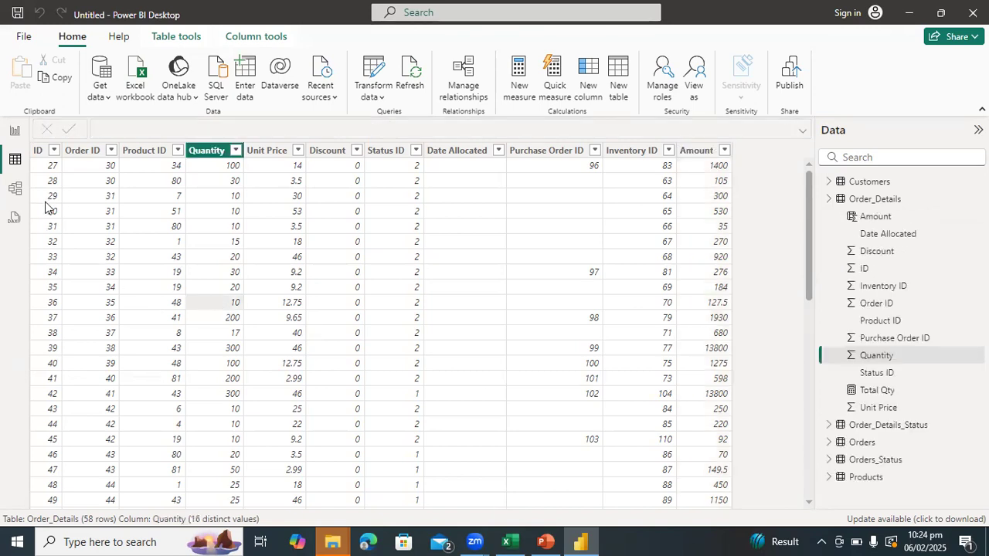
- Examine the Category field of Products and the fields of Order_Details in the model view
click(15, 189)
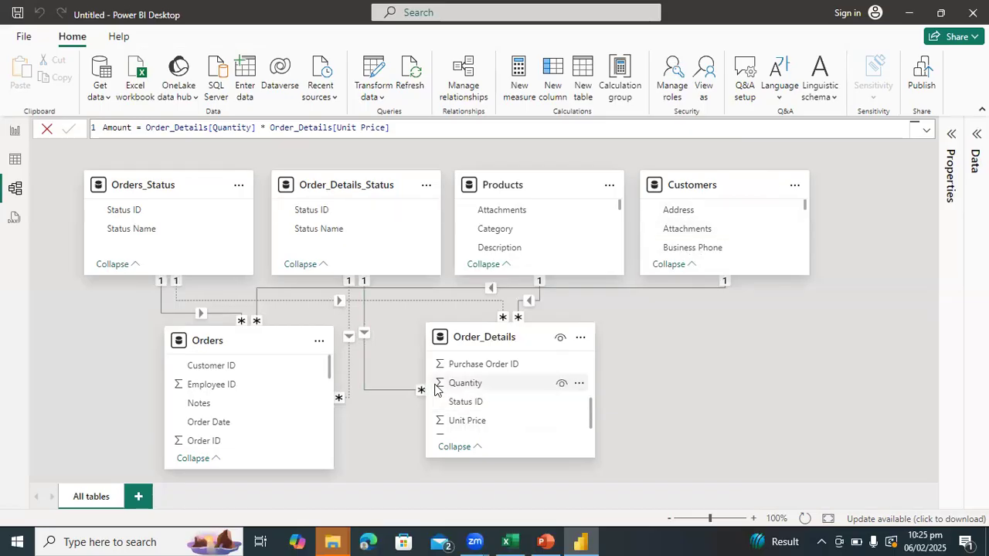
click(518, 245)
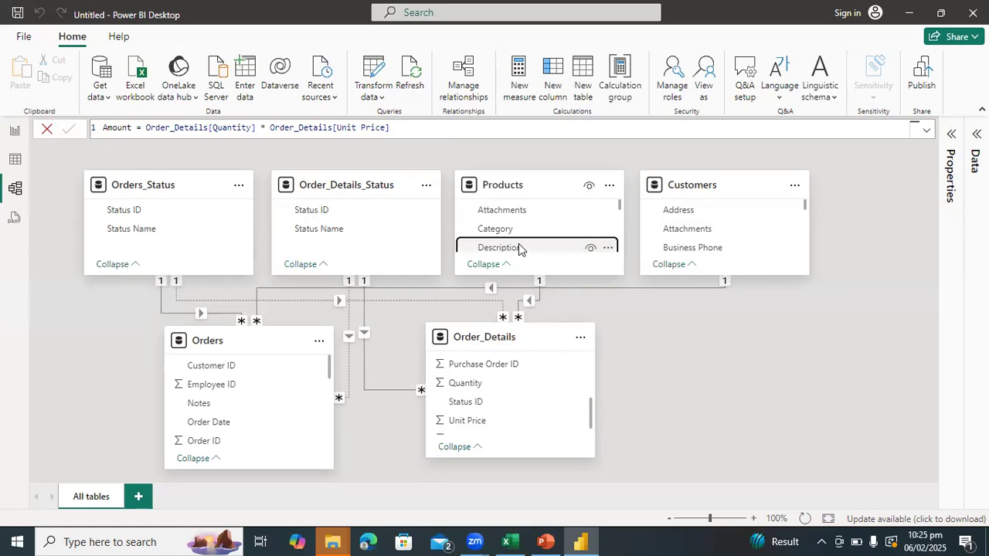
click(520, 234)
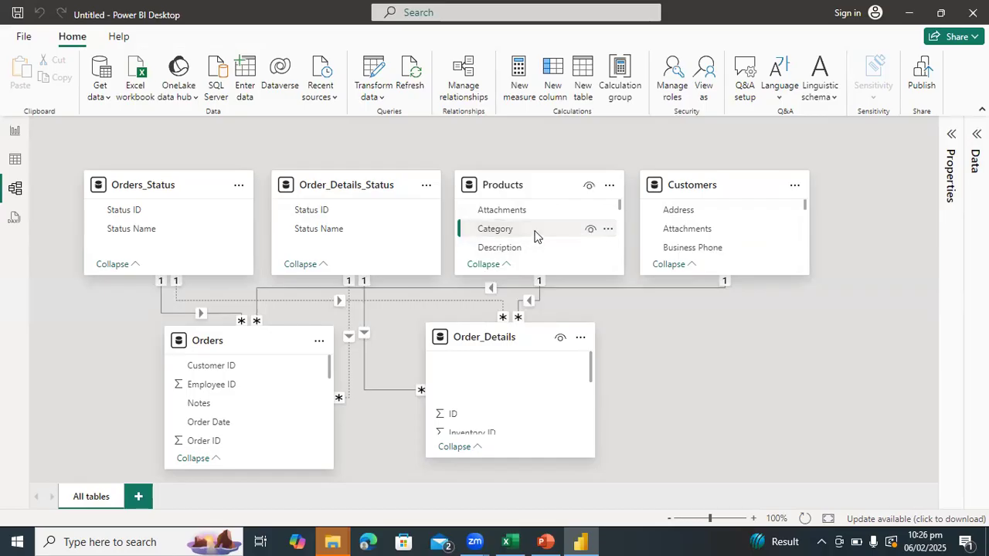
click(493, 414)
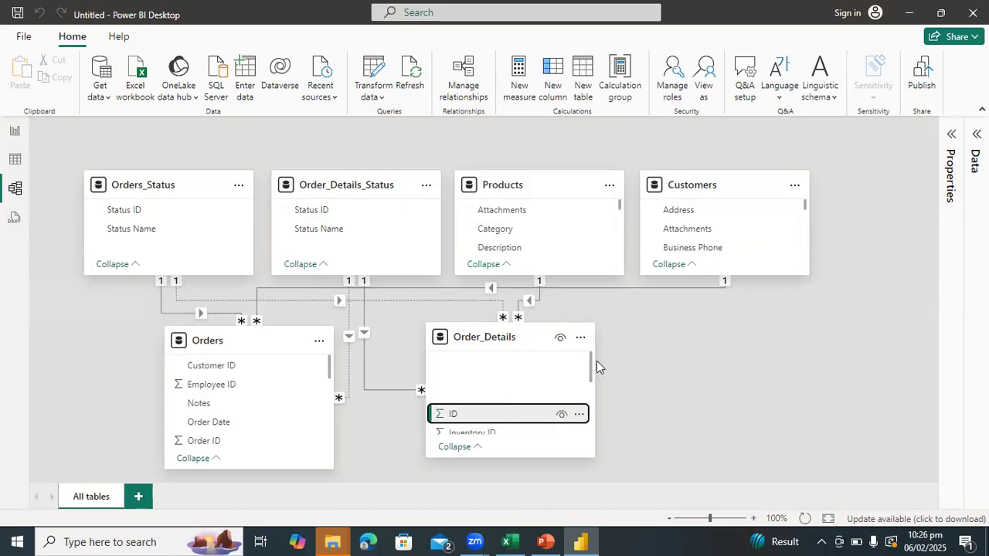
mouse_move(589, 365)
mouse_down()
mouse_move(588, 401)
mouse_move(589, 352)
mouse_up()
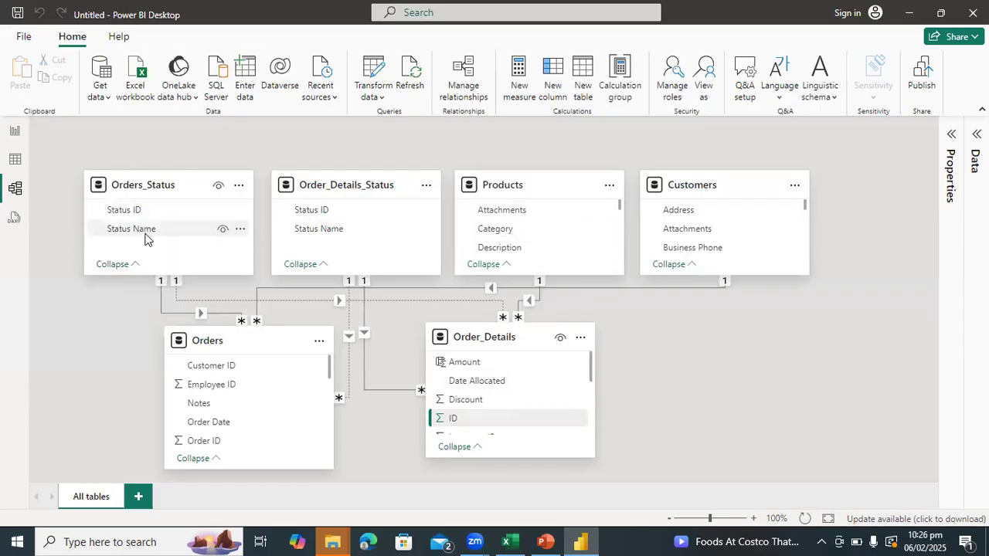
- Compare the Orders and Orders_Status fields in the model diagram and check the Order_Details data in the table view
click(211, 408)
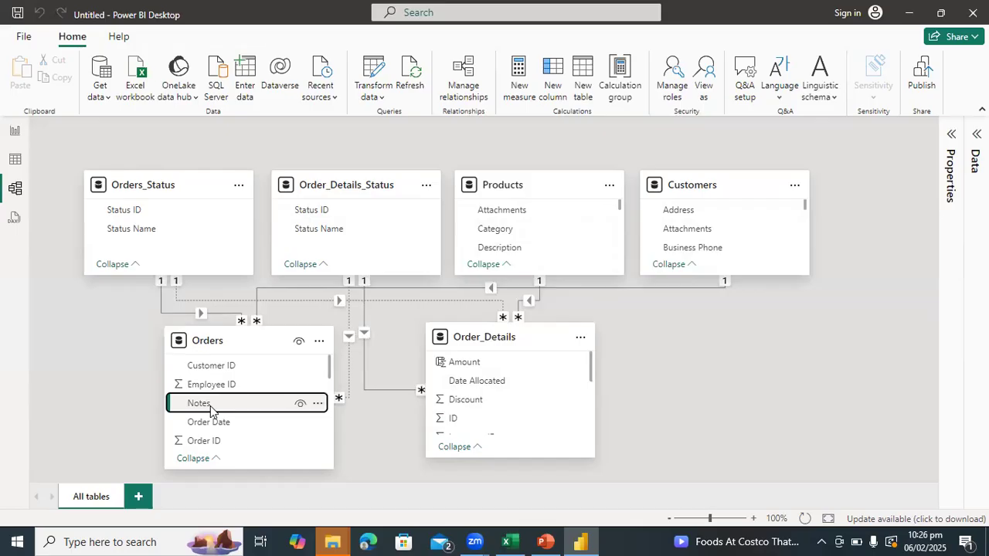
click(152, 231)
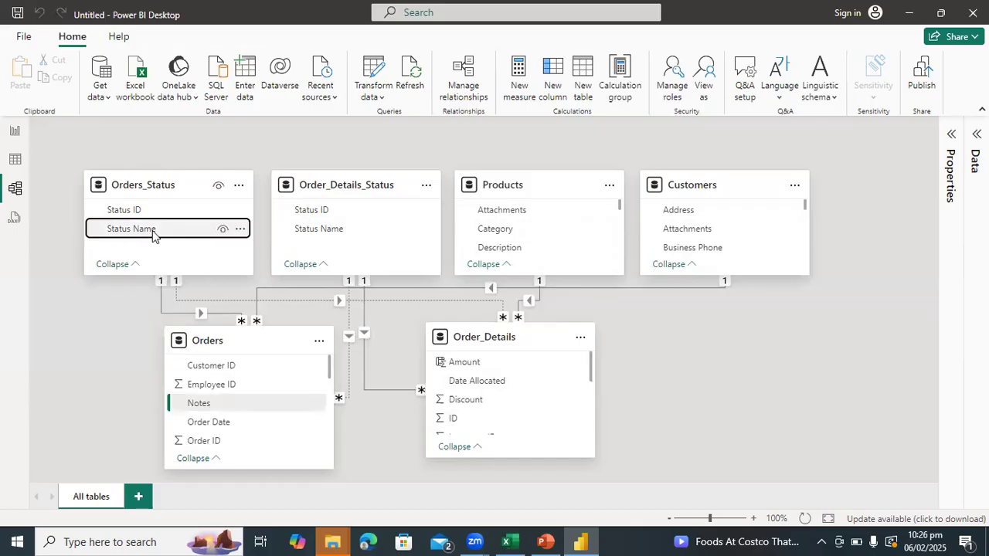
click(215, 389)
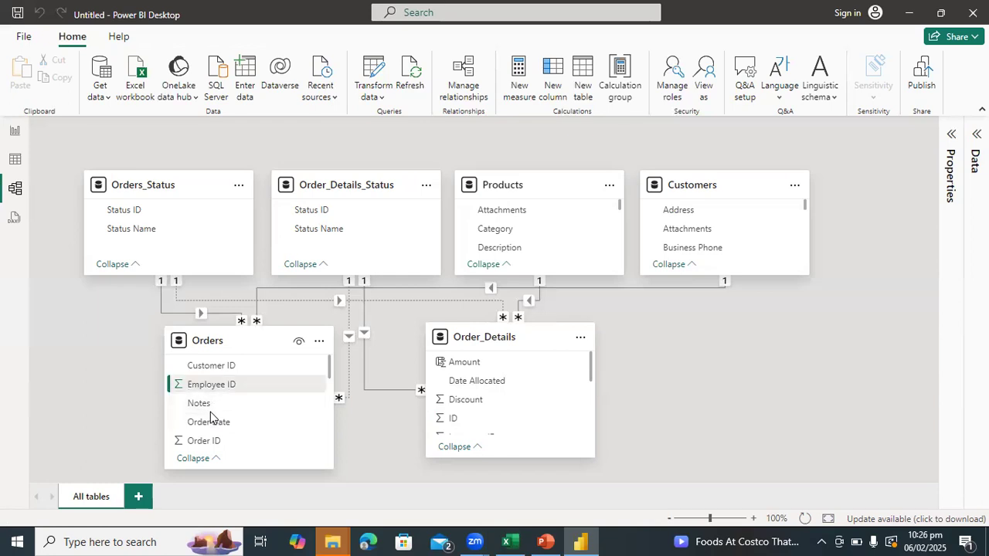
click(210, 405)
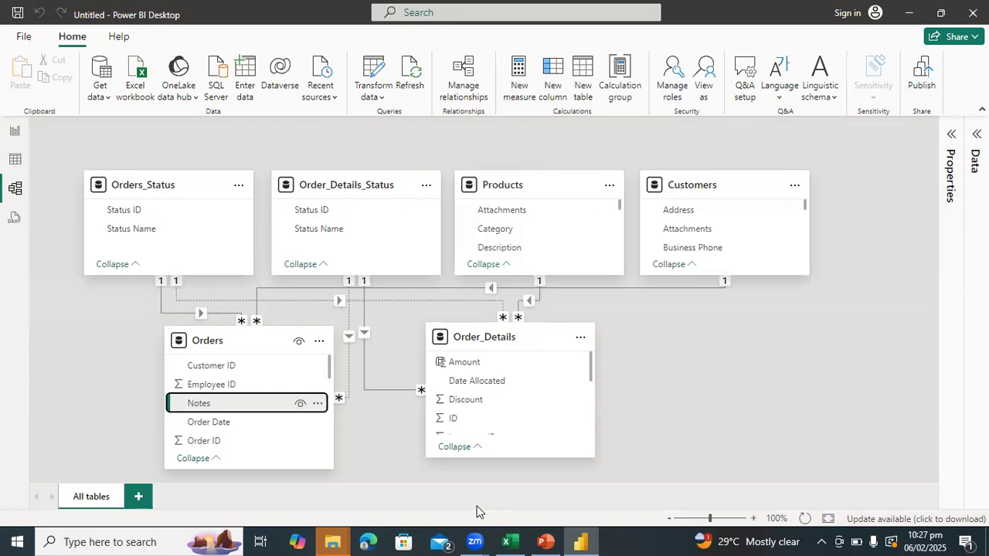
click(15, 160)
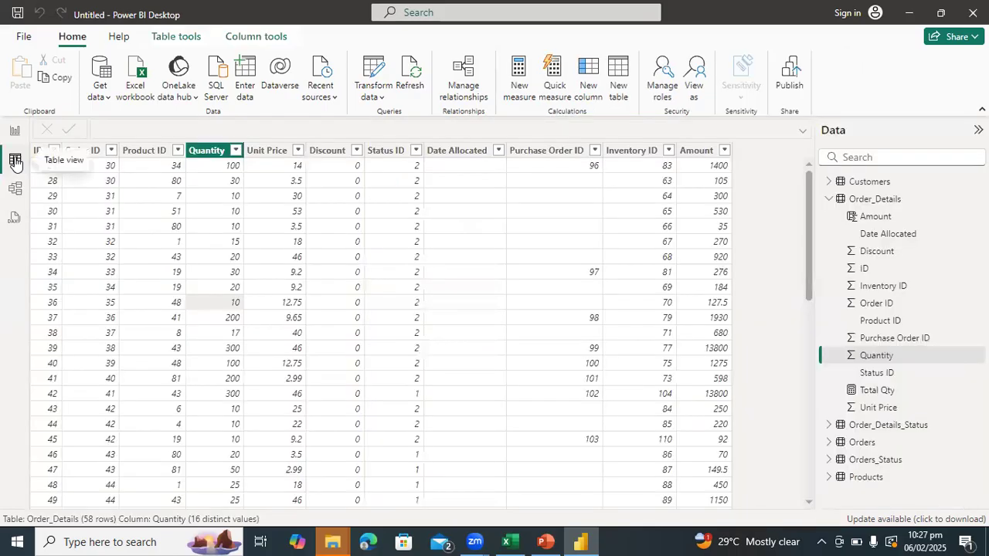
click(14, 190)
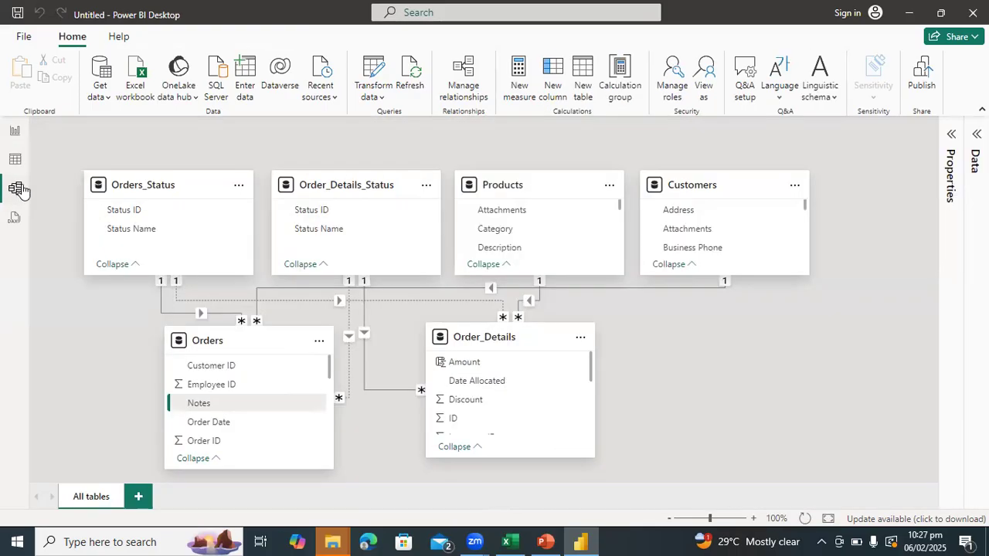